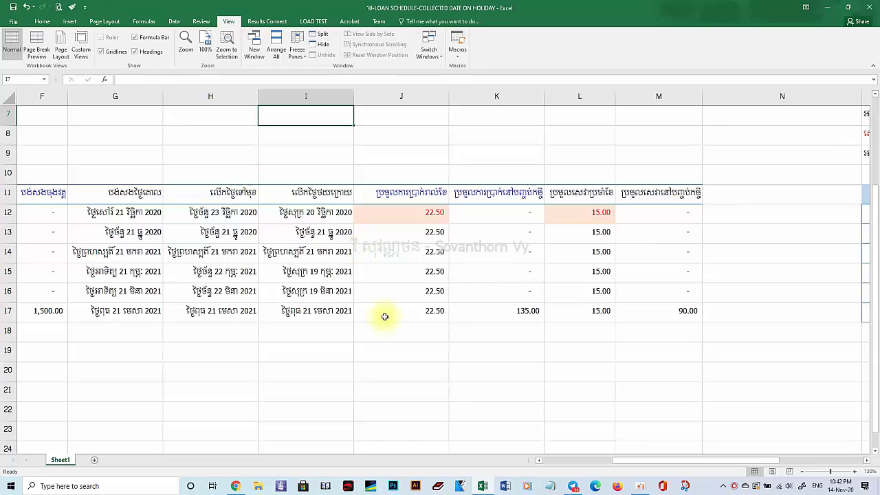
Clear the formulas below the two shifted-date headings in columns H and I, from row 12 downward
left_click_drag(625, 463, 560, 463)
left_click(402, 377)
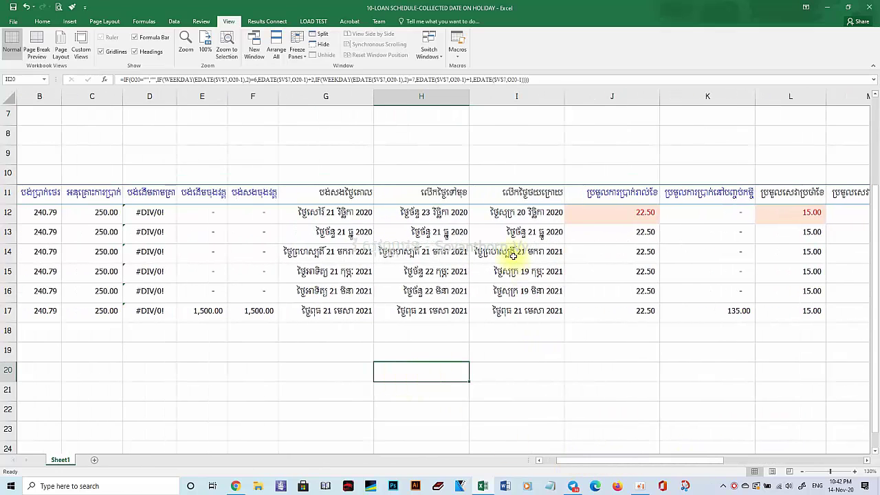
left_click(349, 218)
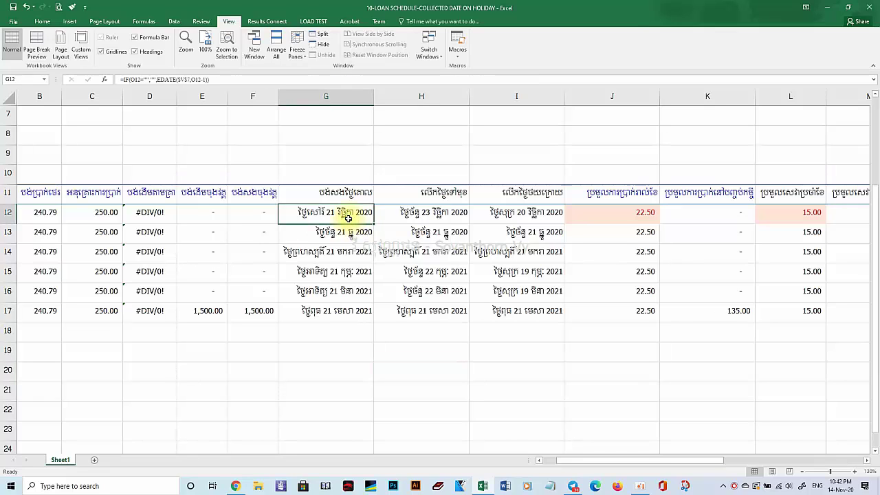
left_click(418, 217)
left_click_drag(419, 213, 493, 413)
key("Delete")
Insert a new column before the base repayment date column G
left_click(330, 271)
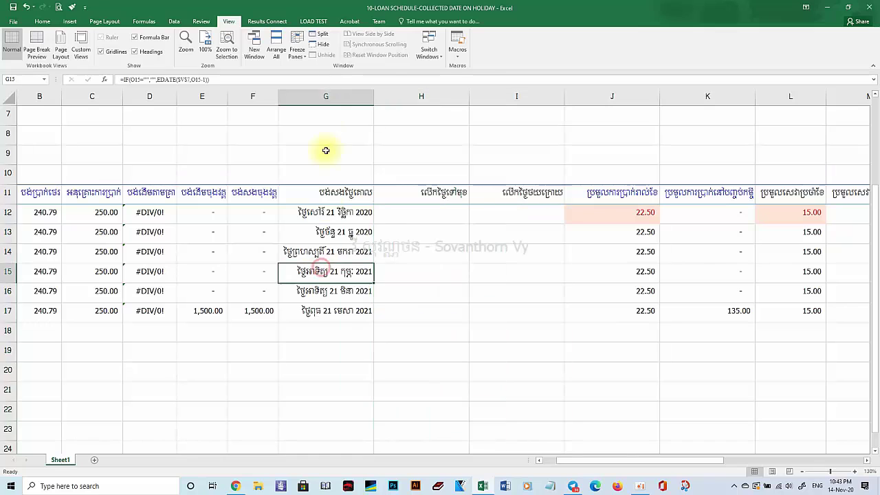
right_click(326, 96)
left_click(358, 152)
Try to enter the heading "ថ្ងៃបុណ្យជាតិ" in G11, copying its text before cancelling the entry
left_click(319, 193)
type("FJG")
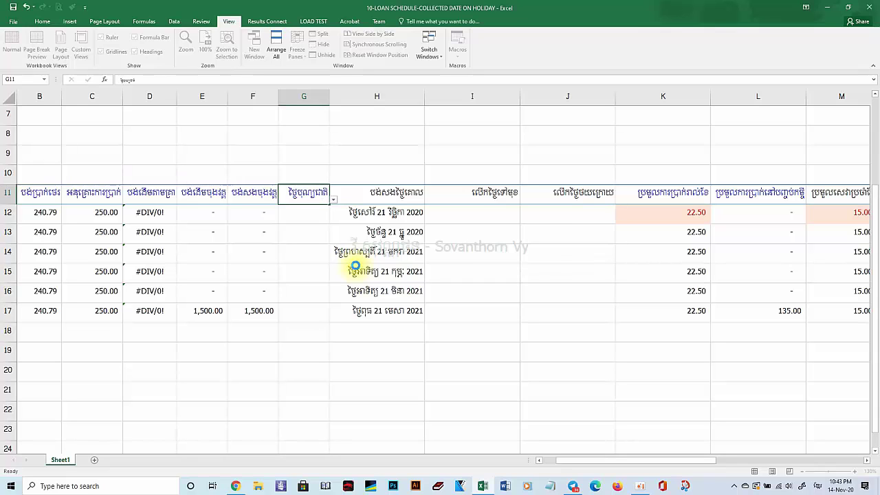
left_click(354, 266)
left_click(403, 268)
key("ctrl+c")
left_click(342, 209)
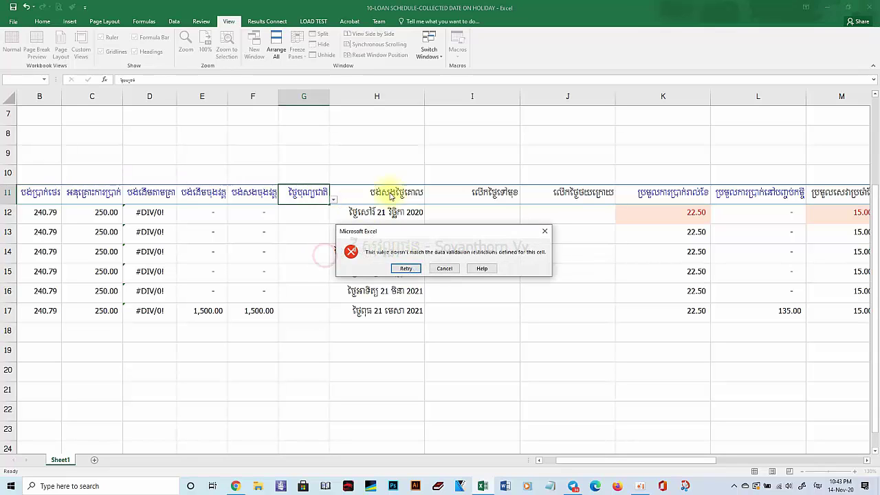
left_click(444, 268)
Clear the data validation of G11 and paste the copied heading "ថ្ងៃបុណ្យជាតិ" into it
right_click(312, 198)
left_click(174, 22)
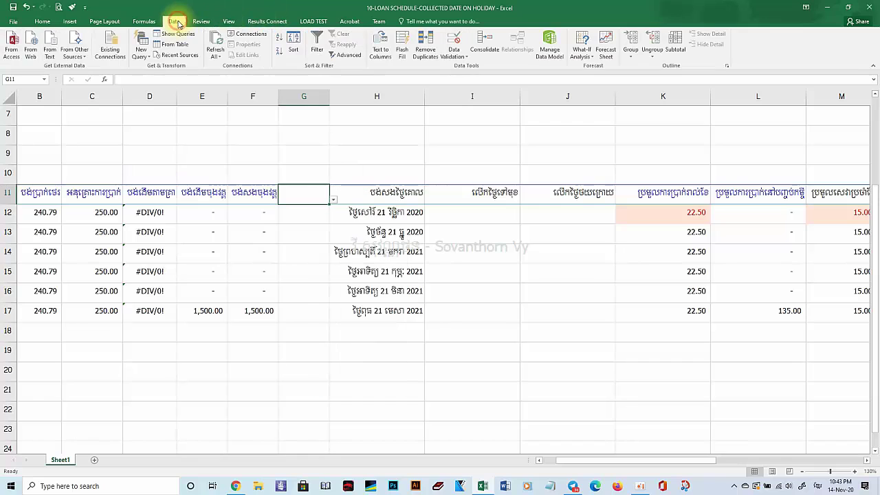
left_click(455, 56)
left_click(457, 41)
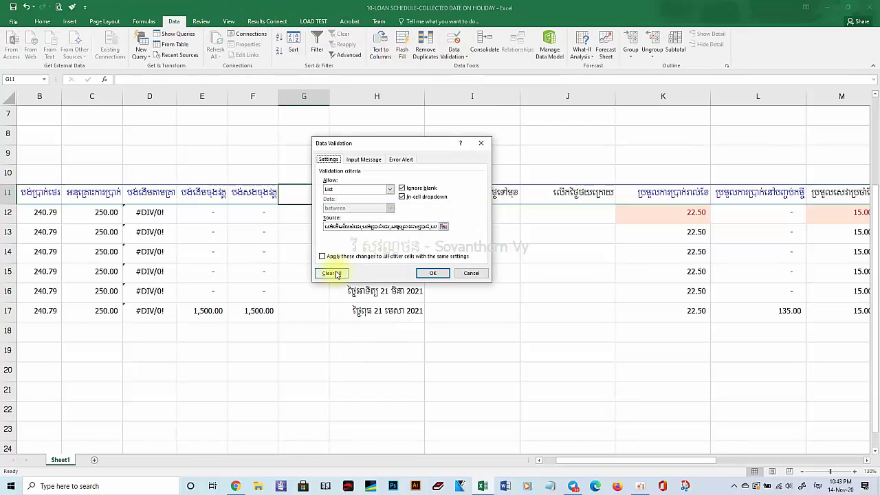
left_click(329, 273)
left_click(435, 271)
key("ctrl+v")
left_click(308, 232)
left_click(364, 343)
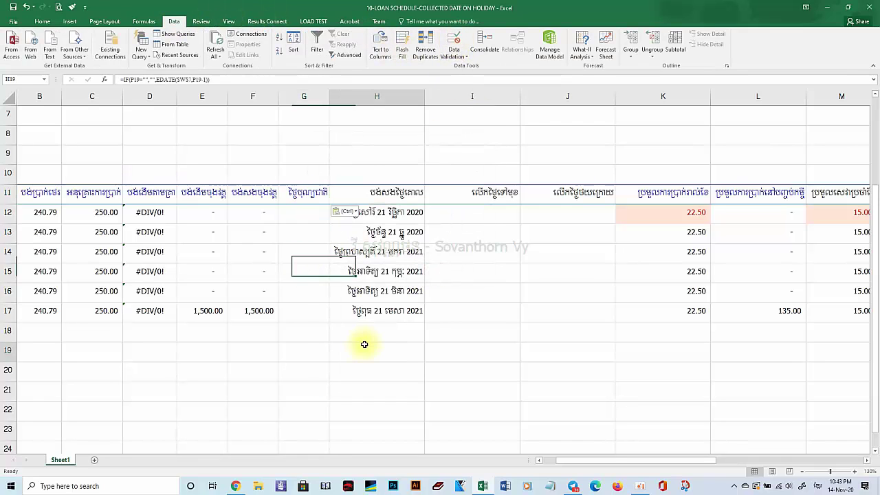
Copy the holiday dates C5:C25 from the MOVE COLLECTED DATE ON HOLIDAY workbook and paste them as formulas into the loan schedule from G12
right_click(482, 486)
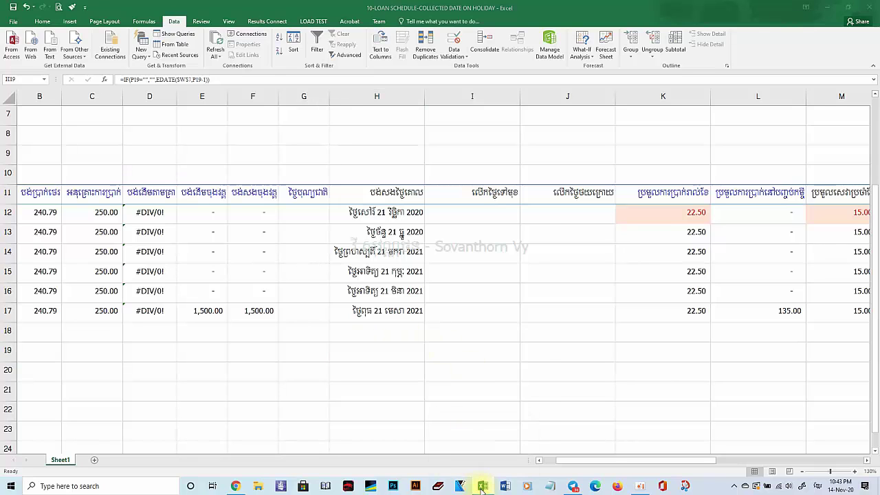
left_click(494, 284)
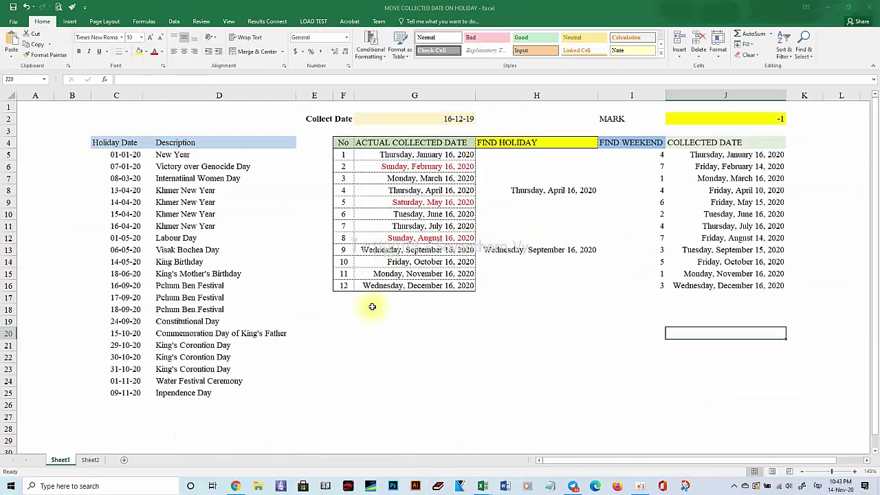
left_click(120, 154)
left_click_drag(121, 154, 98, 392)
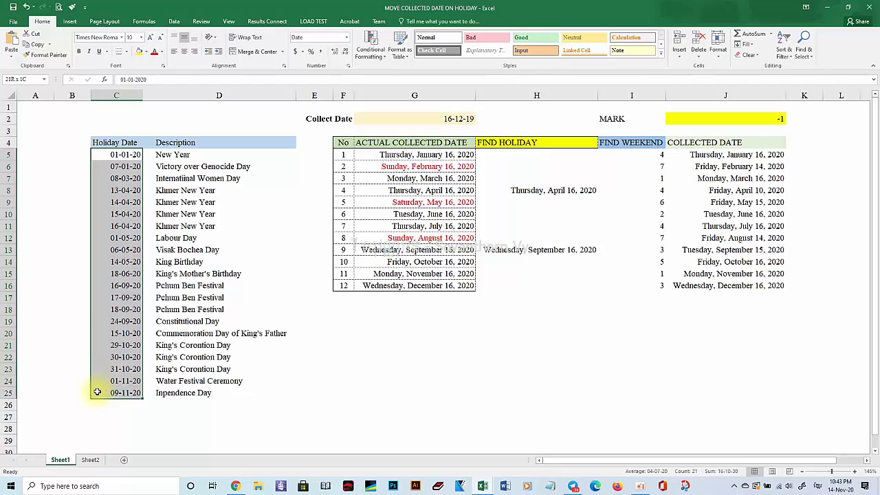
key("ctrl+c")
key("alt+Tab")
left_click(303, 212)
right_click(303, 210)
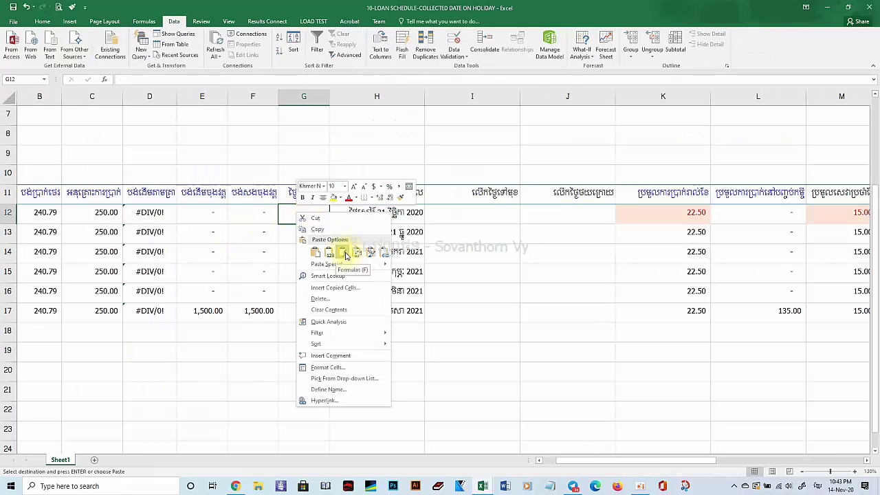
left_click(340, 250)
Insert a column before H, enter the heading "ឈ្មោះបុណ្យជាតិ" in H11 and fit the column's width to it
left_click(349, 98)
right_click(349, 99)
left_click(371, 173)
left_click(342, 195)
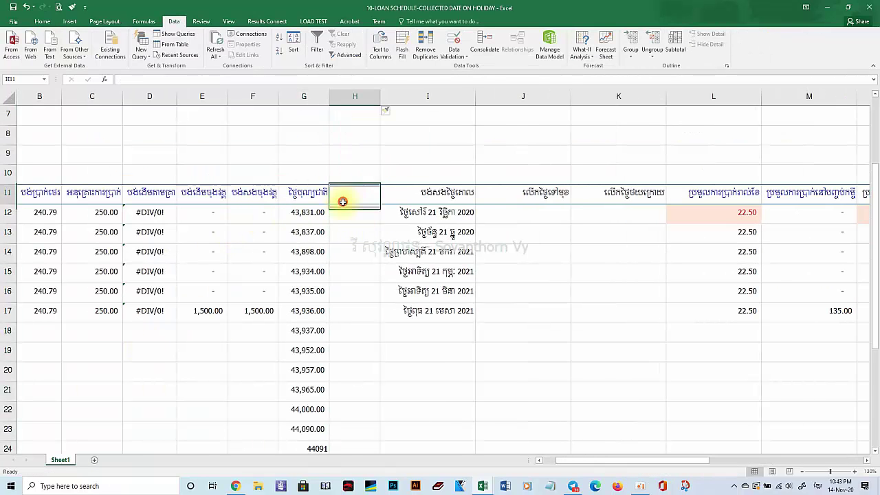
type("ឈ្មោះបុណ្យជាតិ")
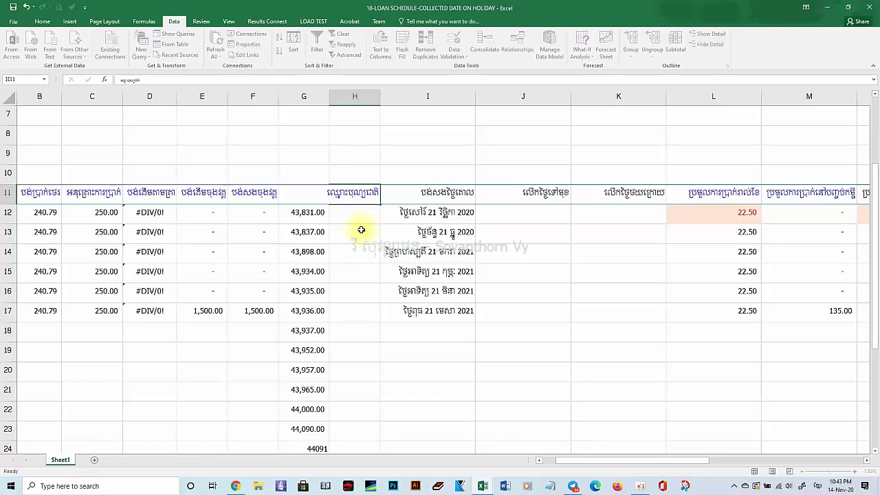
double_click(380, 94)
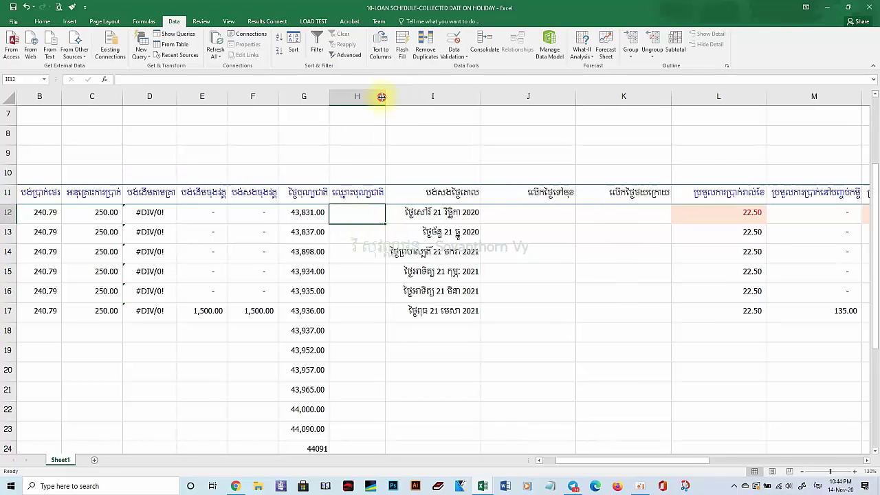
Copy the holiday descriptions D5:D25 from the holiday workbook into the loan schedule from H12 and fit column H to the names
key("alt+Tab")
left_click_drag(206, 155, 184, 389)
key("ctrl+c")
key("alt+Tab")
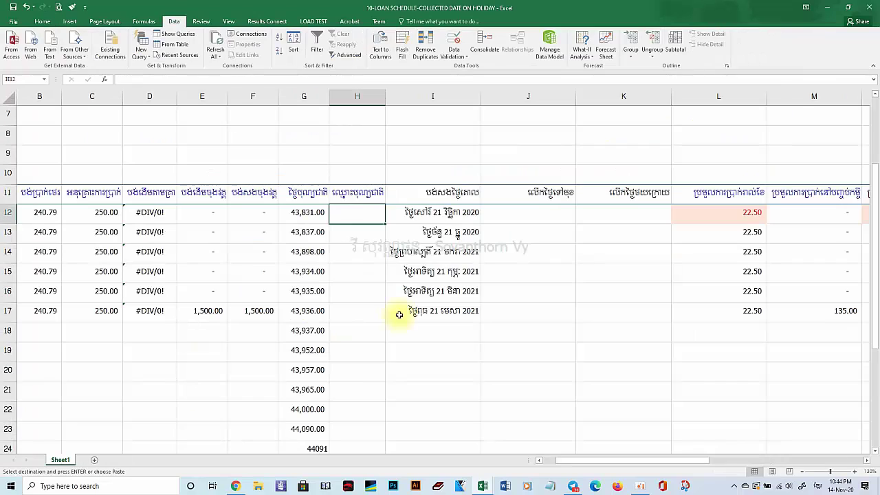
right_click(357, 214)
left_click(394, 259)
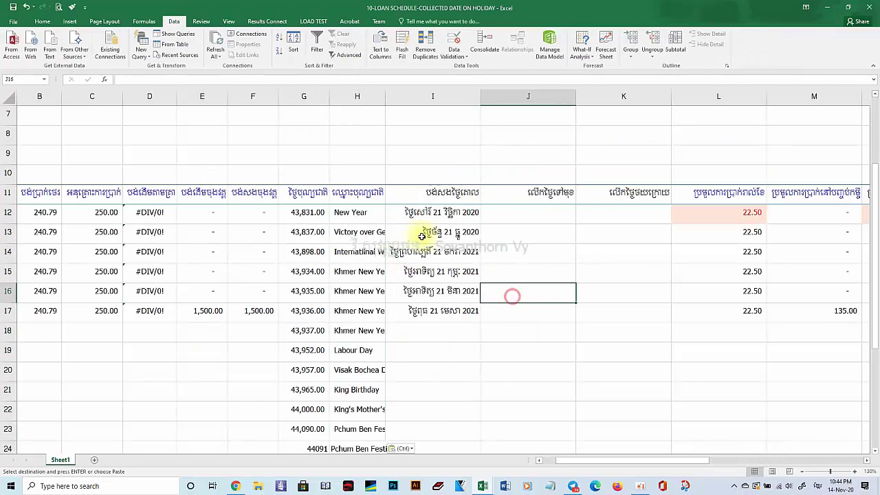
double_click(385, 96)
key("Escape")
left_click(545, 365)
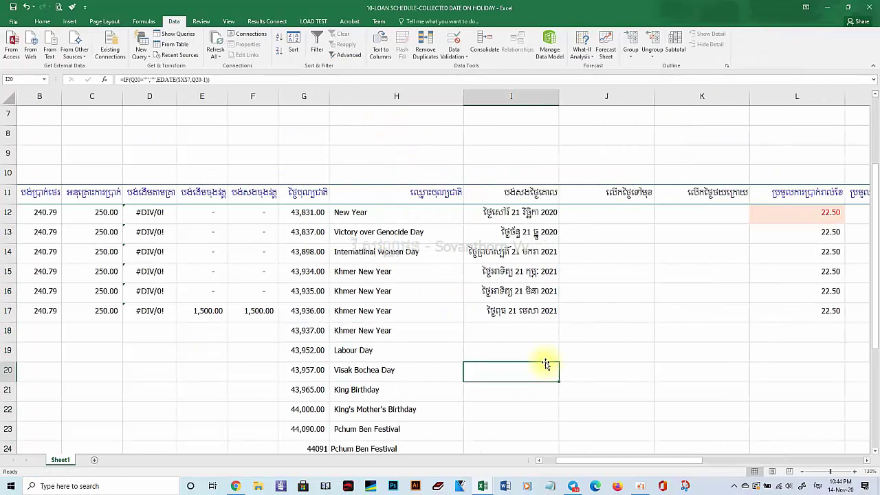
Apply the long Khmer date format of I12 to the holiday dates in column G and fit that column's width
left_click(516, 212)
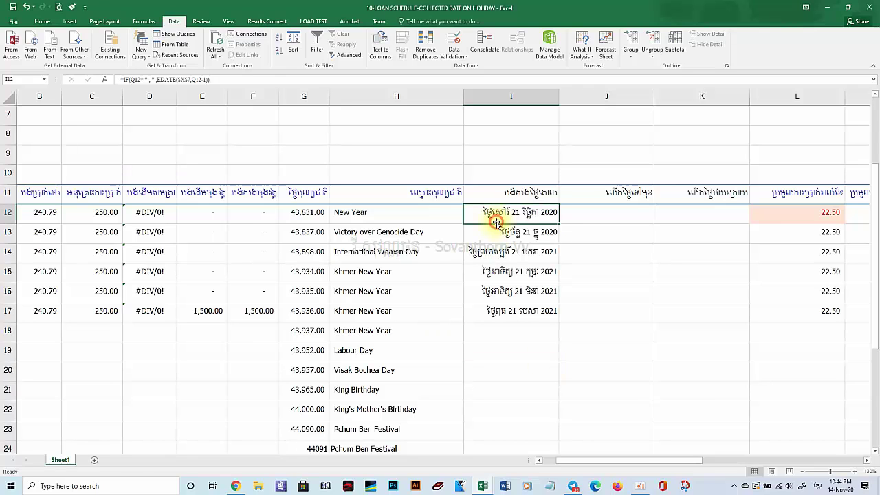
left_click(71, 7)
mouse_move(302, 213)
left_mouse_down()
mouse_move(308, 476)
mouse_move(314, 290)
left_mouse_up()
scroll(430, 257, "up", 7)
double_click(330, 100)
left_click(418, 291)
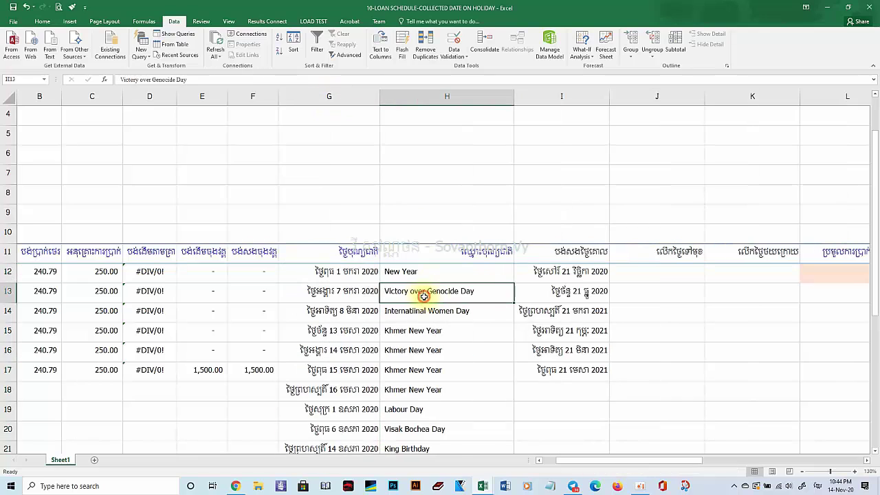
left_click(481, 351)
Clear the data validation from the heading cells J11:K11
left_click(655, 256)
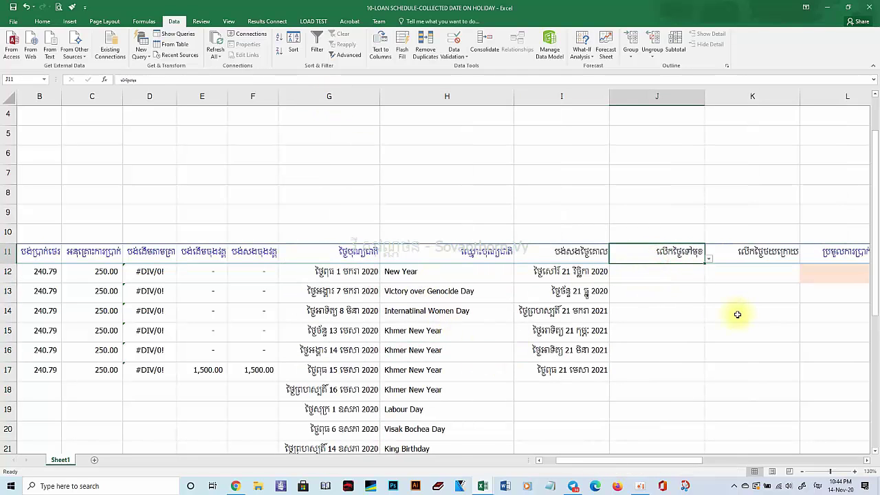
left_click(733, 253, "shift")
right_click(735, 258)
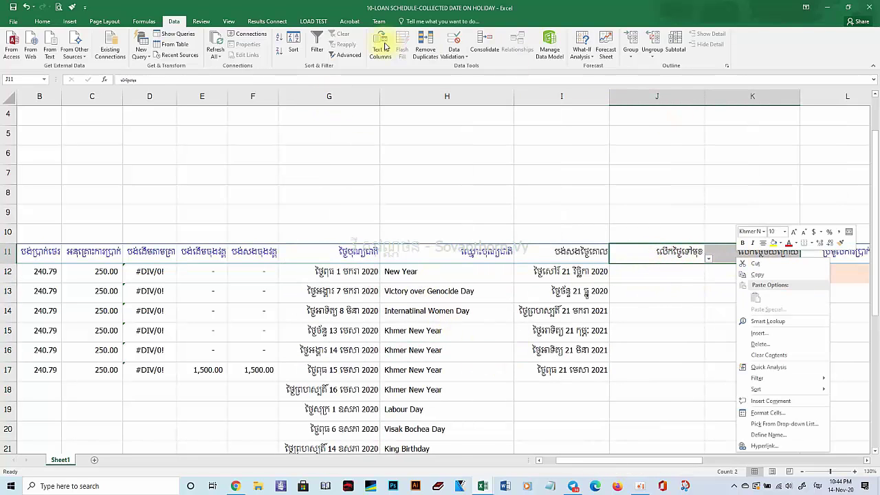
left_click(454, 43)
left_click(331, 272)
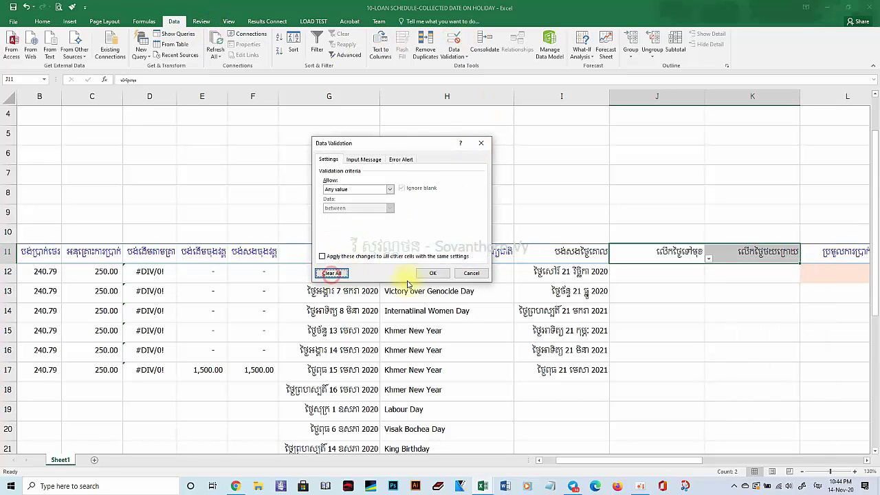
left_click(432, 273)
Change the J11 heading to "ថ្ងៃប្រមូលកម្ចីដែលចំថ្ងៃបុណ្យជាតិ" and fit column J to it
left_click(650, 296)
key("Up")
key("Up")
type("រក")
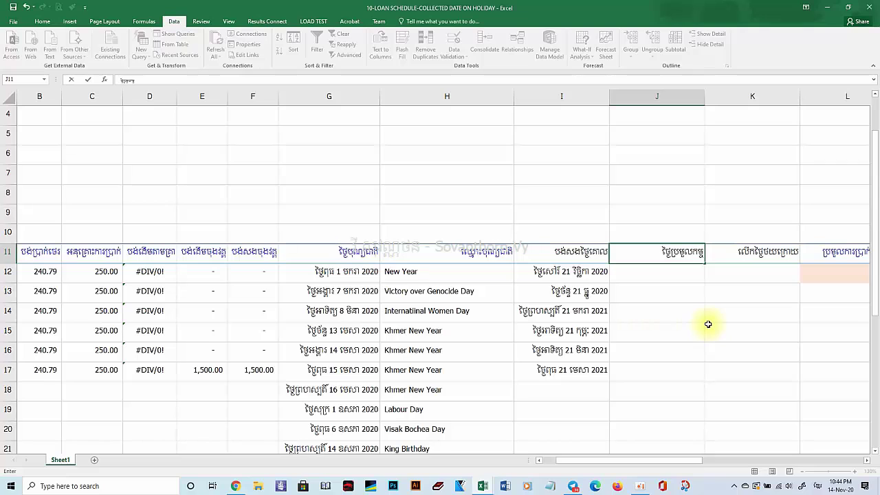
type("បុណ្យជាតិ")
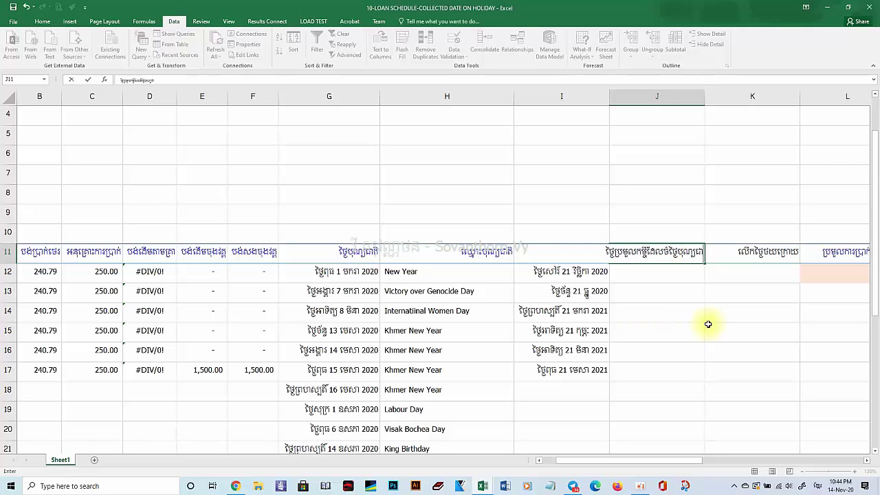
key("Return")
double_click(704, 98)
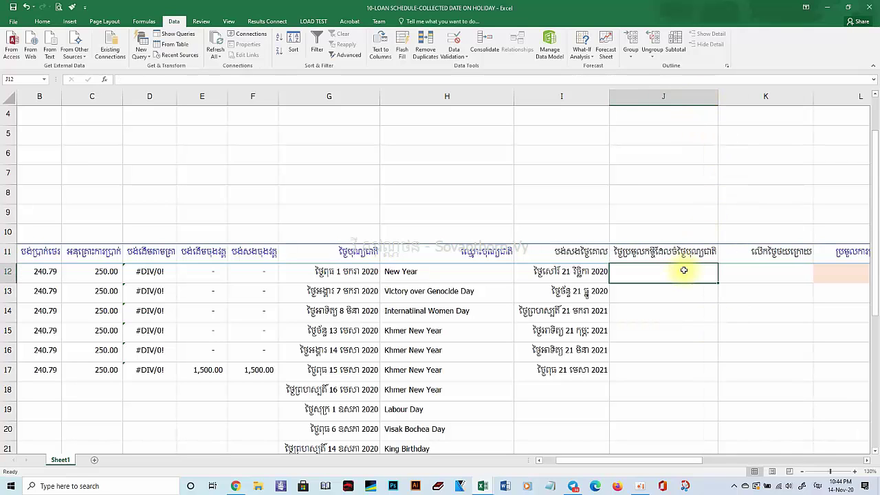
Change the K11 heading to "ថ្ងៃប្រមូលចំថ្ងៃចុងសប្តាហ៍"
left_click(747, 270)
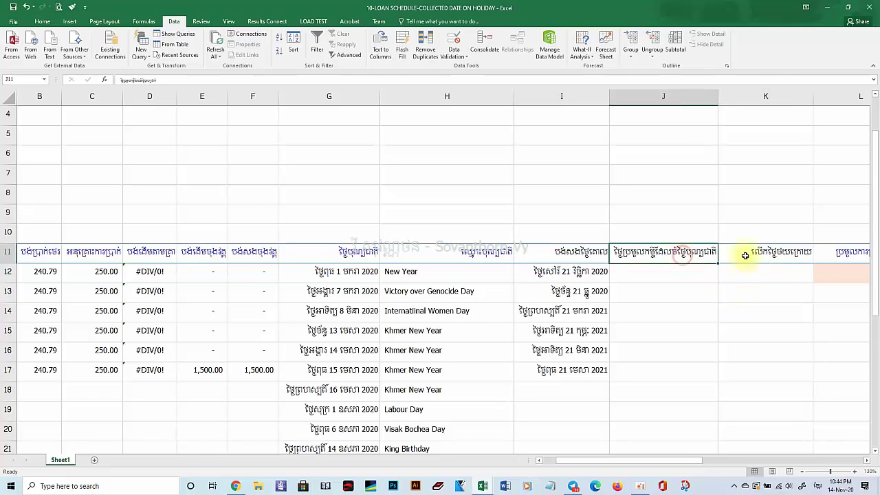
left_click(777, 254)
type("ថ្ងៃប្រមូលចំថ្ងៃចុងសប្តាហ៍")
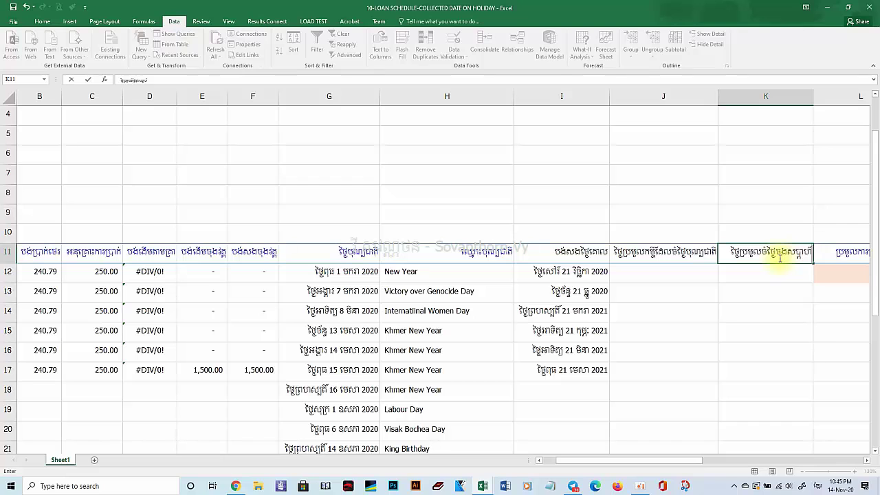
key("Return")
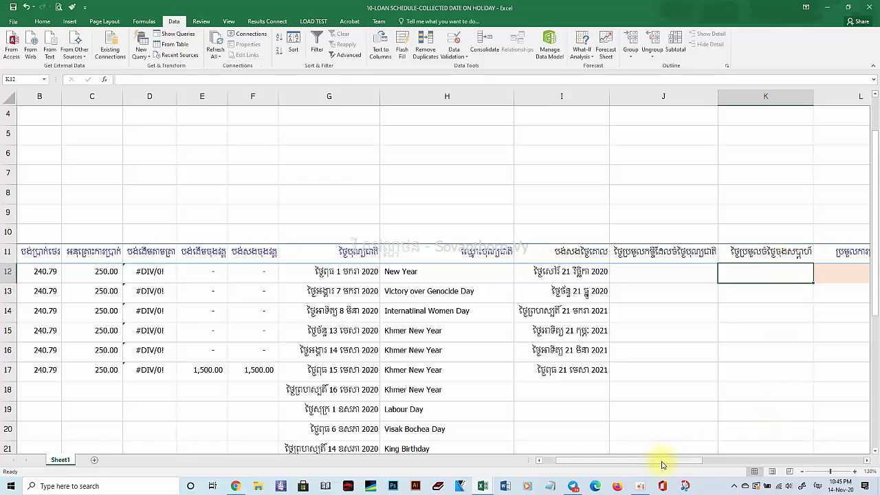
Enter =VLOOKUP(I12,$G$12:$G$32,1,0) in J12 to look up the collection date in the public holiday dates
left_click_drag(662, 459, 702, 460)
left_click(503, 314)
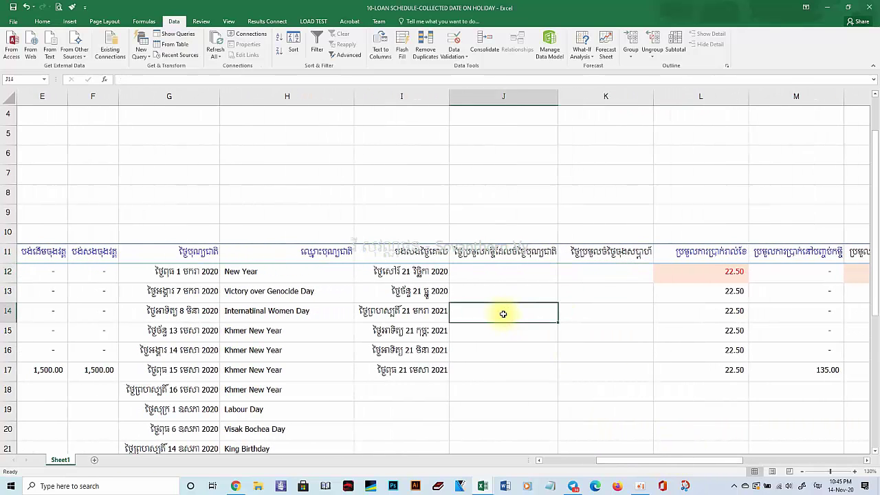
left_click(496, 275)
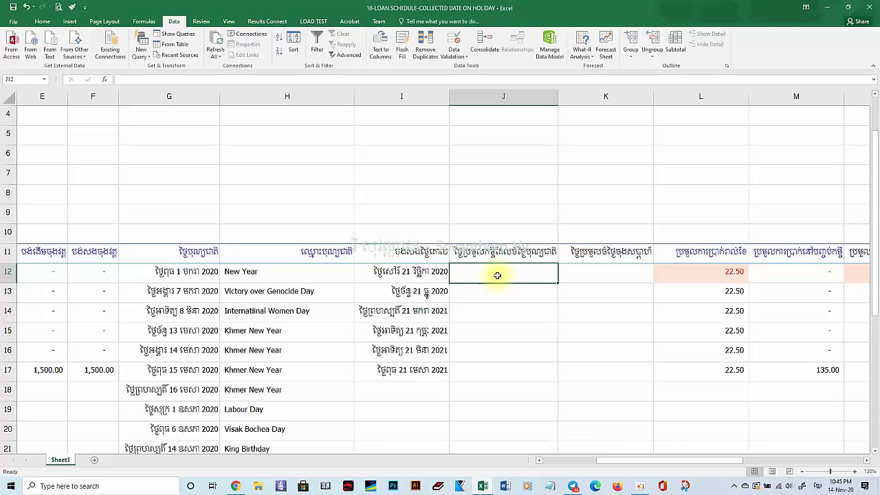
type("=vl")
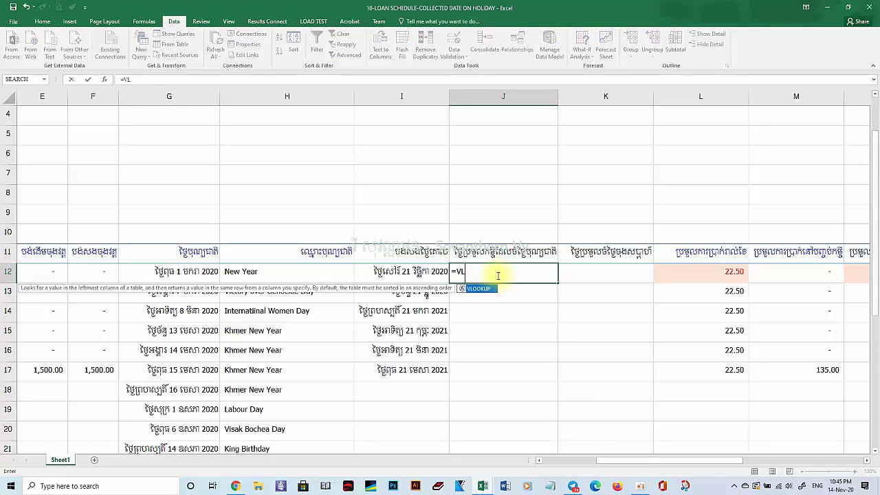
key("Tab")
left_click(397, 271)
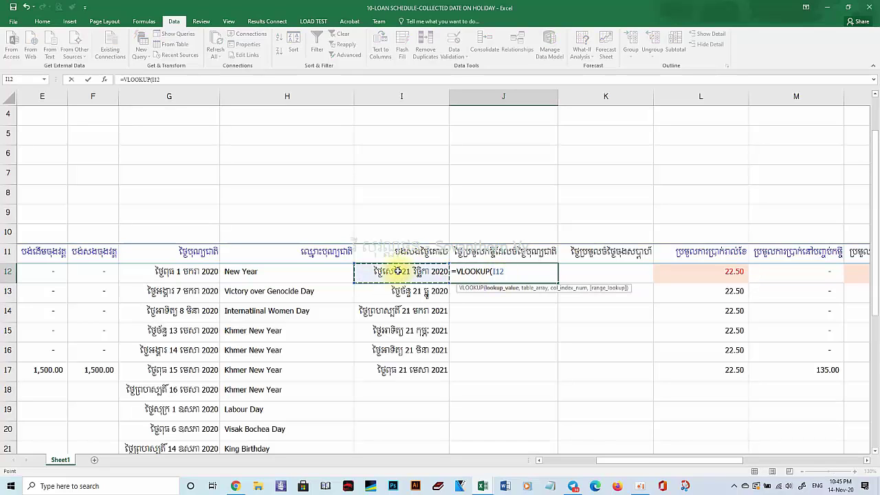
type(",")
left_click_drag(214, 263, 201, 421)
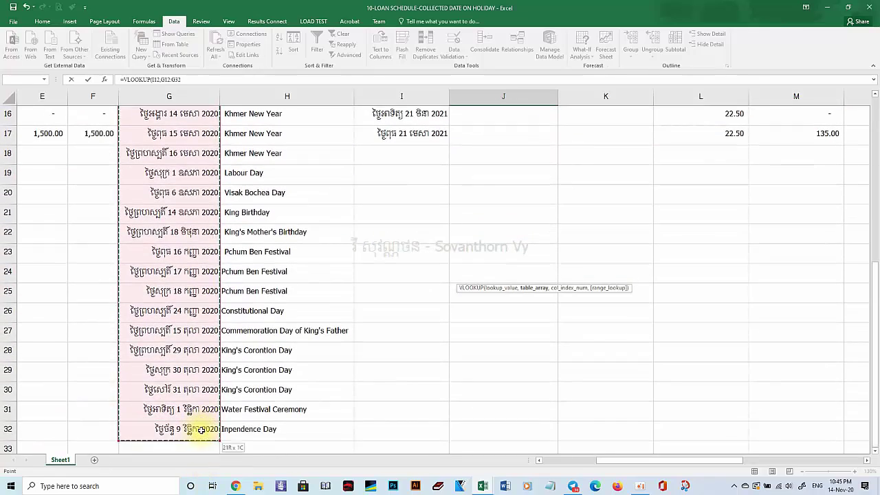
key("F4")
type(",")
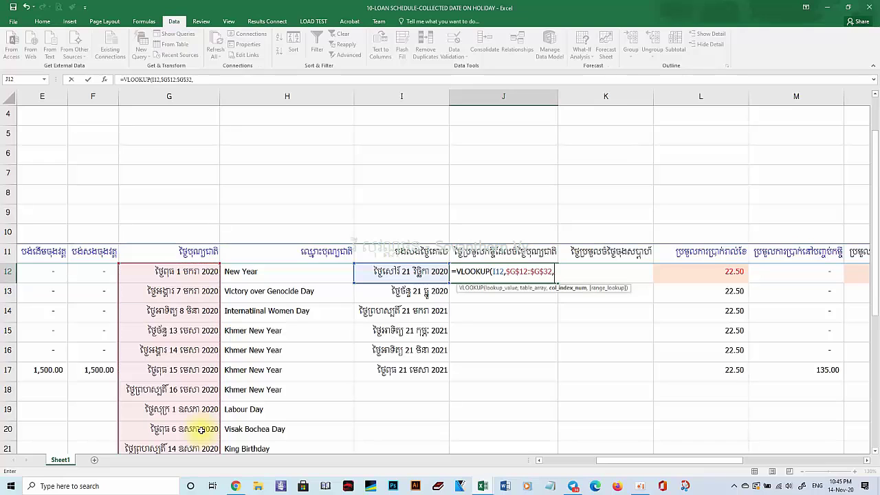
type("1,0)")
key("Return")
key("Up")
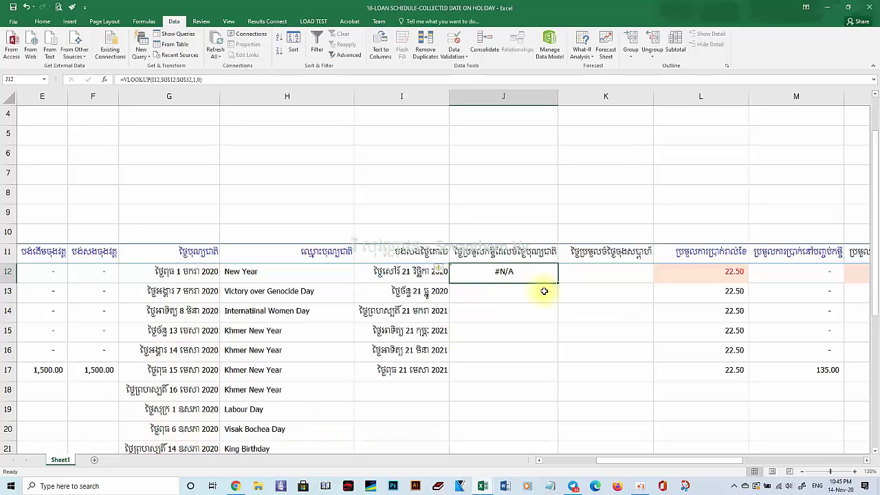
Copy the J12 holiday lookup formula down through J23
left_click(416, 391)
scroll(419, 410, "down", 2)
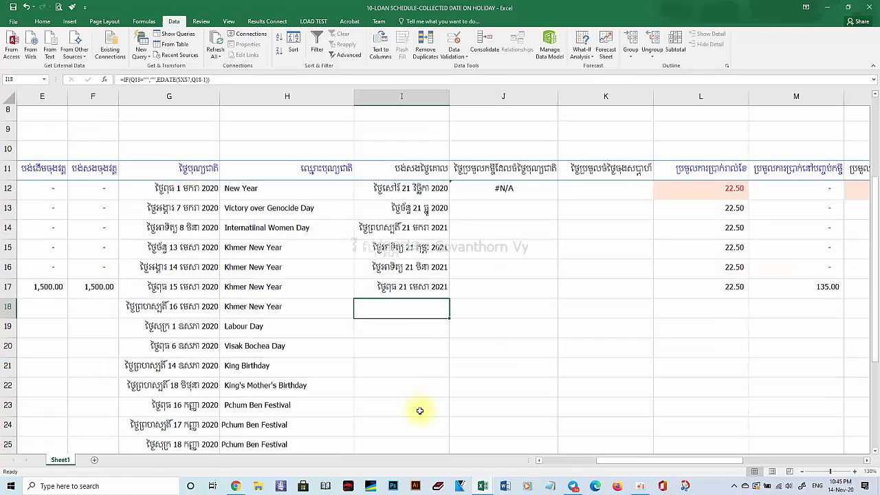
left_click(408, 326)
left_click(407, 373)
left_click(467, 371)
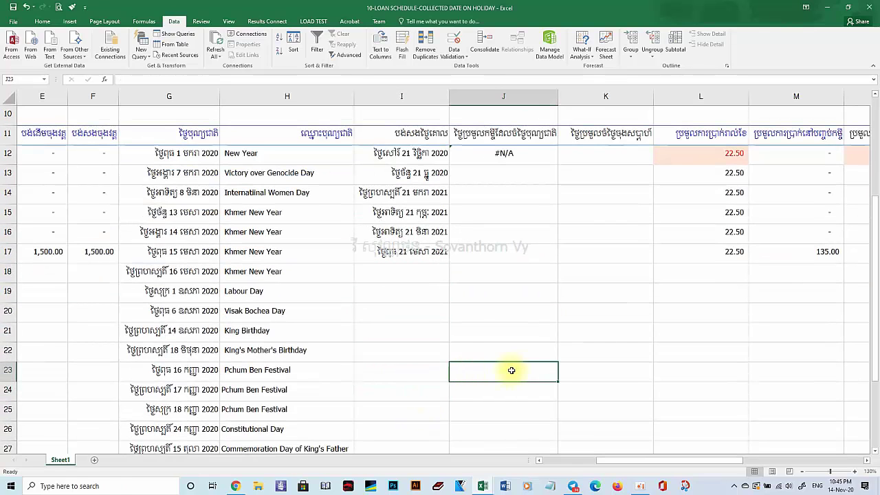
left_click(537, 157)
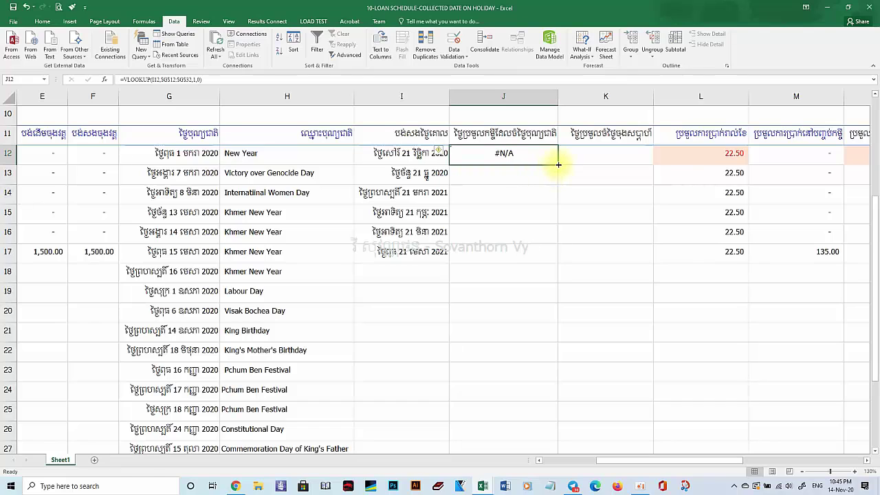
left_click_drag(558, 164, 514, 376)
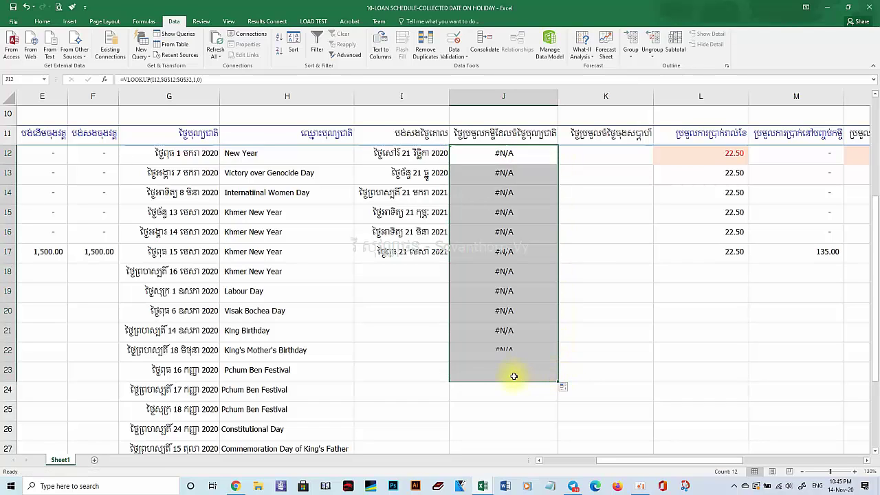
left_click(507, 373)
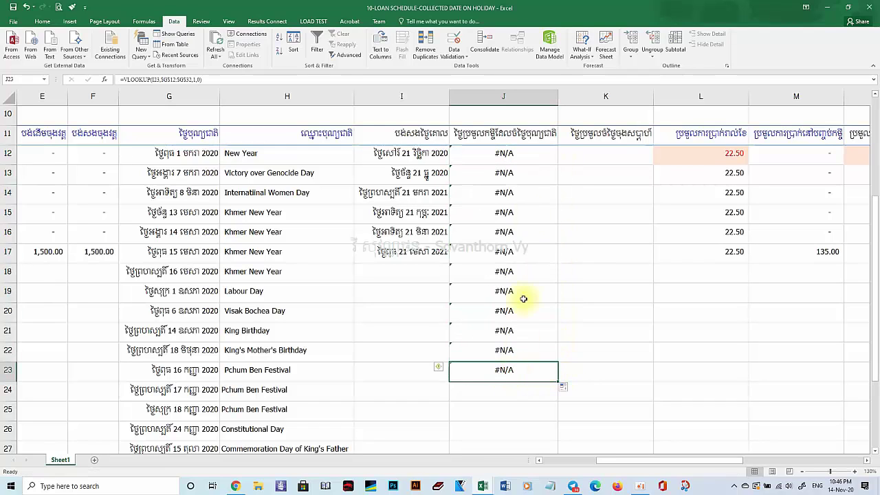
Set the first collection date in X7 to 15-1-2020
scroll(574, 229, "up", 3)
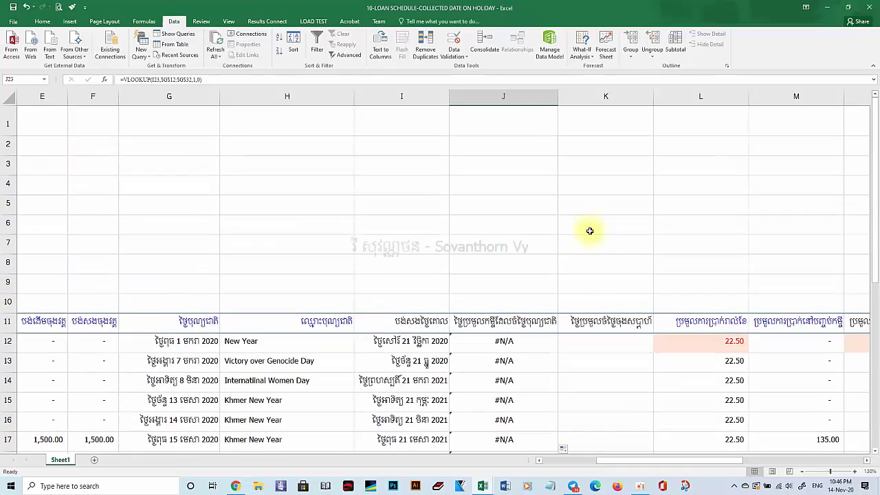
left_click_drag(613, 460, 783, 459)
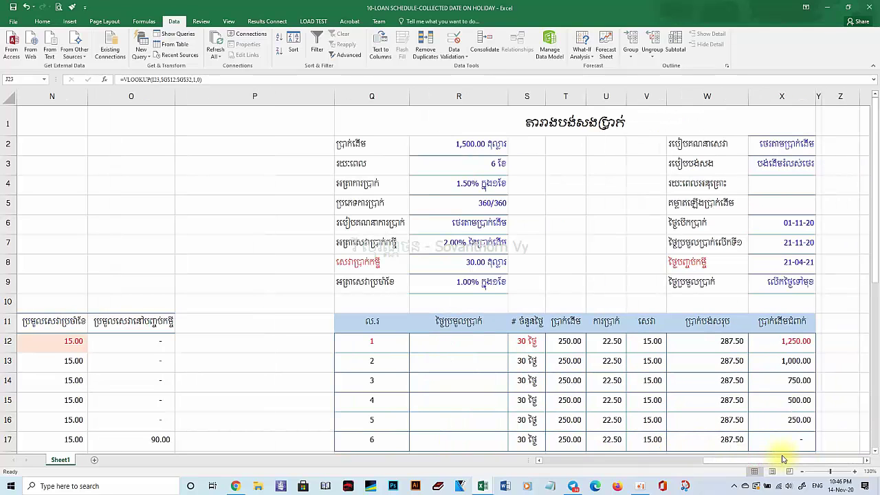
left_click(782, 246)
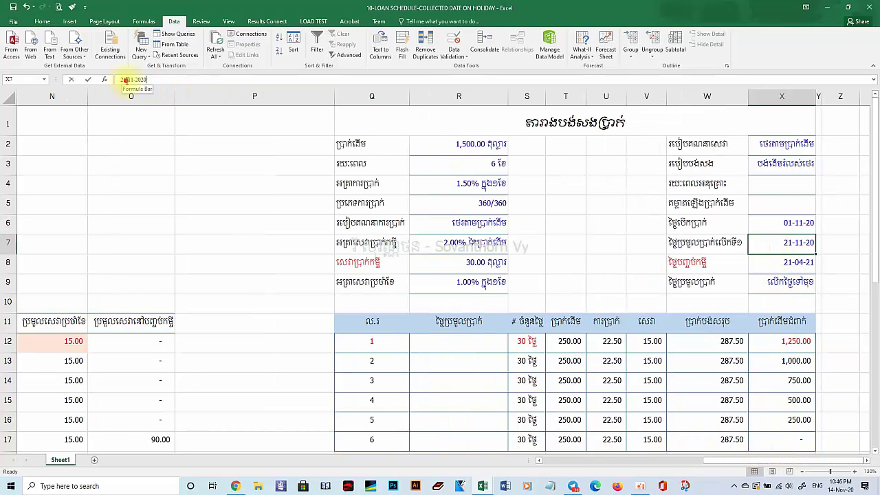
left_click(125, 80)
key("BackSpace")
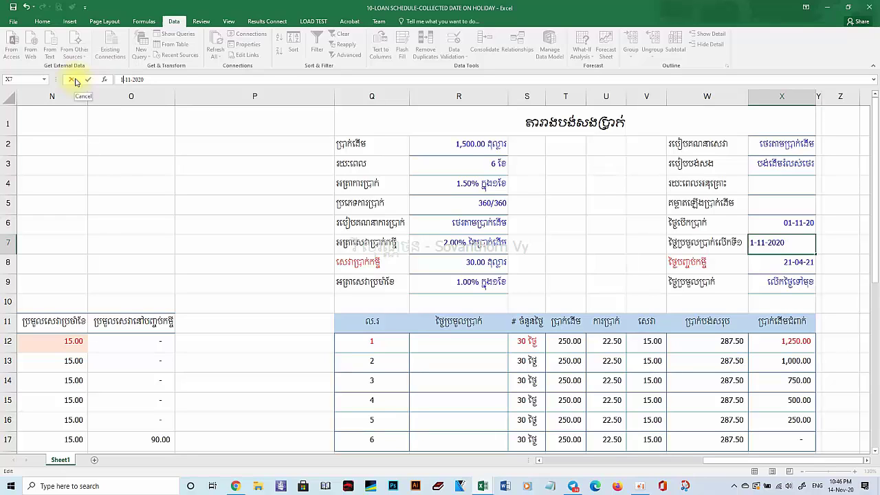
type("5")
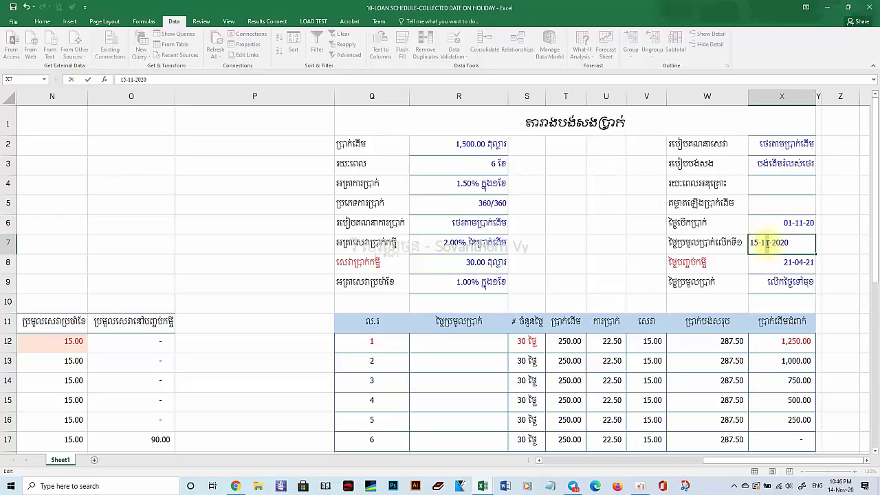
left_click(767, 243)
key("BackSpace")
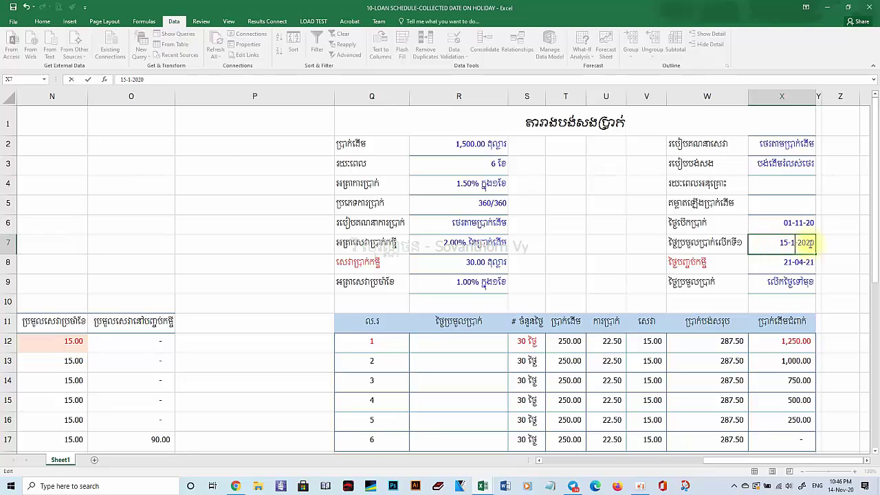
key("Return")
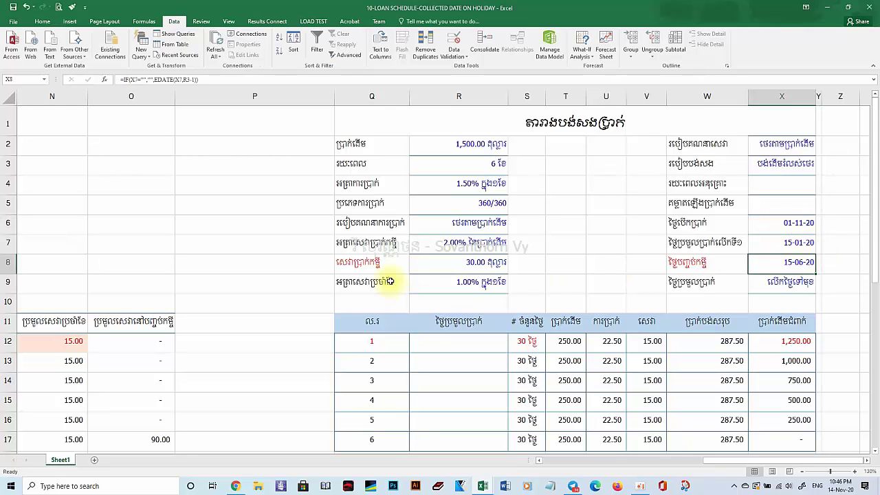
Check the holiday lookup results in column J, and set the loan term in R3 to 12 months
left_click_drag(763, 460, 605, 474)
left_click(593, 347)
scroll(592, 347, "down", 4)
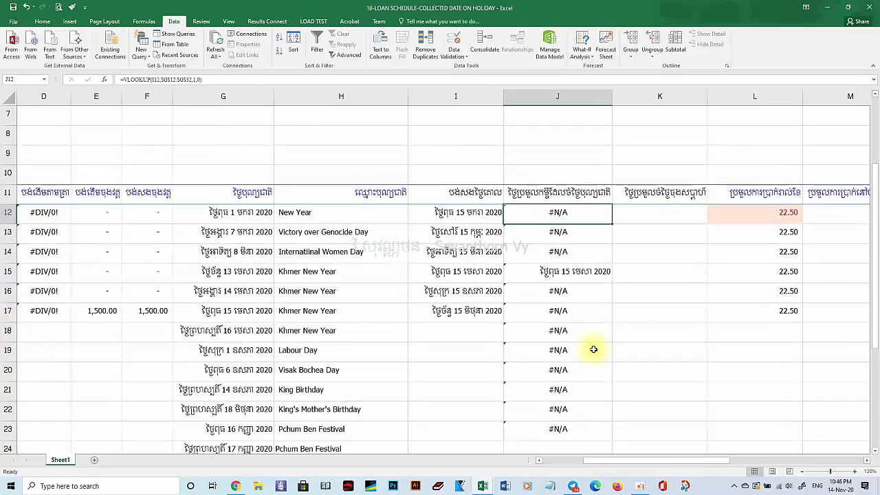
scroll(584, 326, "up", 2)
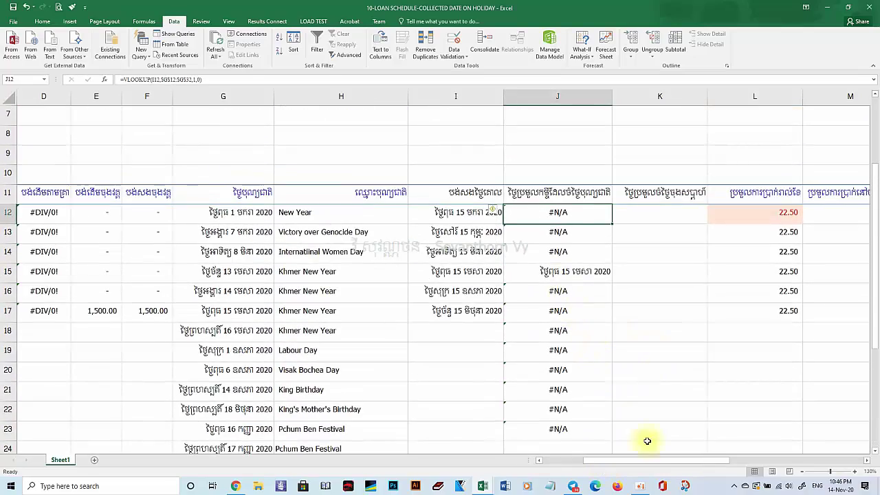
left_click_drag(632, 460, 776, 464)
scroll(625, 319, "up", 2)
left_click(481, 165)
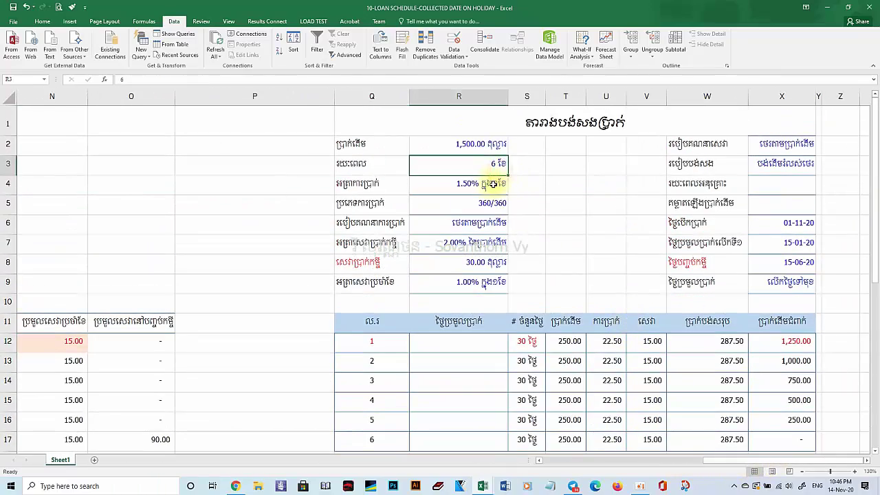
type("12")
left_click(449, 201)
Color the Commemoration Day of King's Father date in G27 red to mark its match with the collection date in J21
left_click_drag(703, 458, 615, 471)
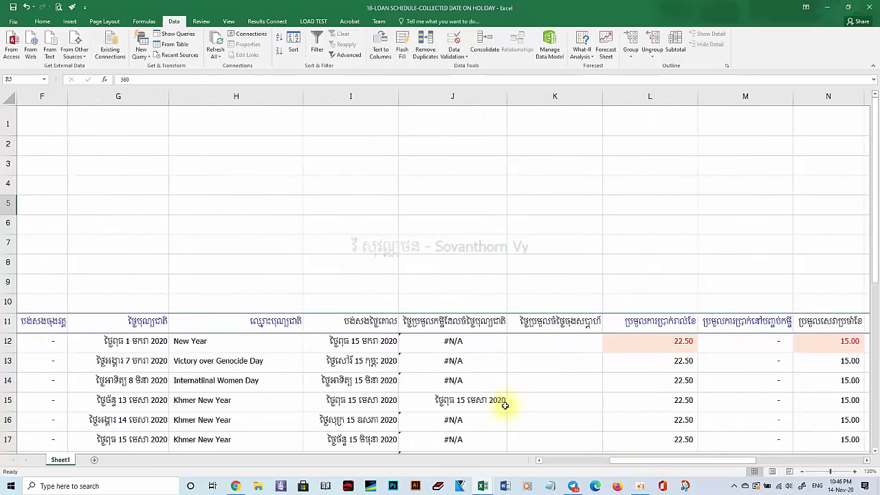
left_click(505, 402)
scroll(506, 403, "down", 4)
left_click(419, 271)
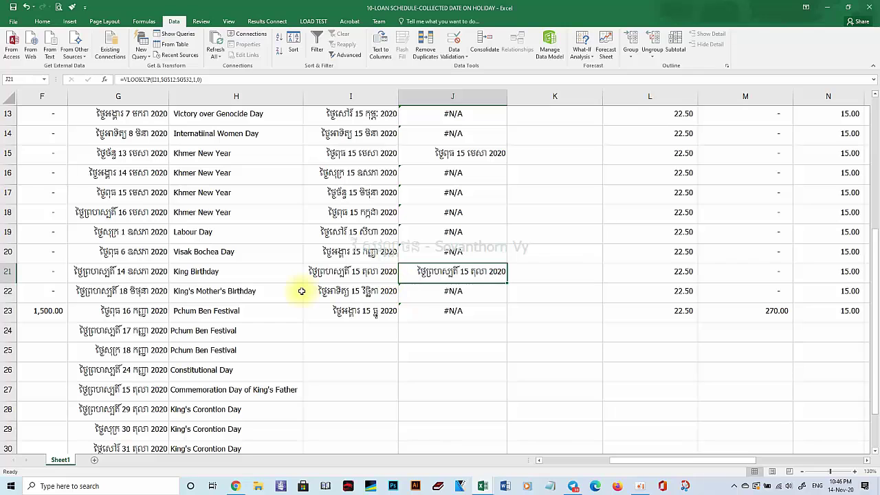
left_click(152, 390)
right_click(119, 388)
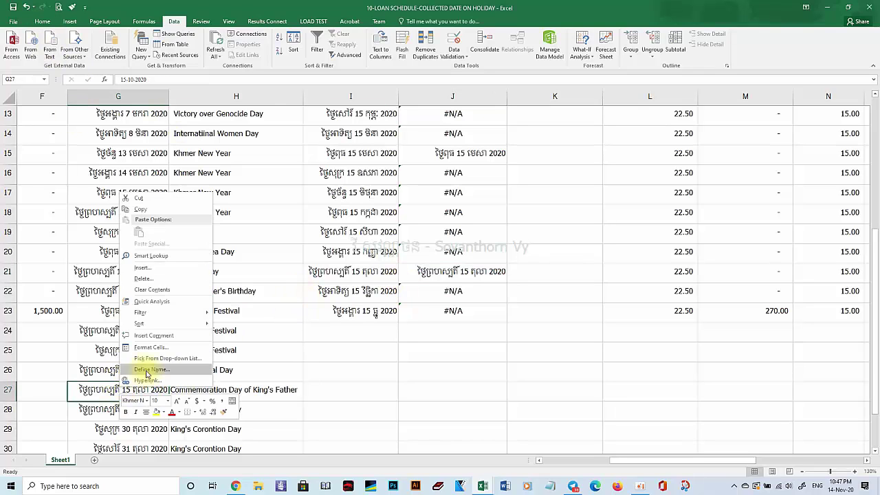
left_click(171, 412)
left_click(412, 390)
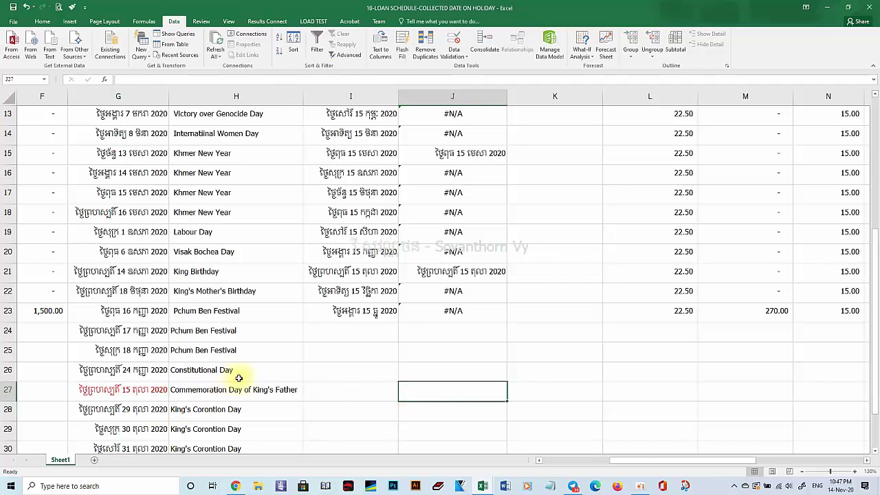
Color the Khmer New Year date in G17 red to mark its match with the collection date in J15
left_click(435, 161)
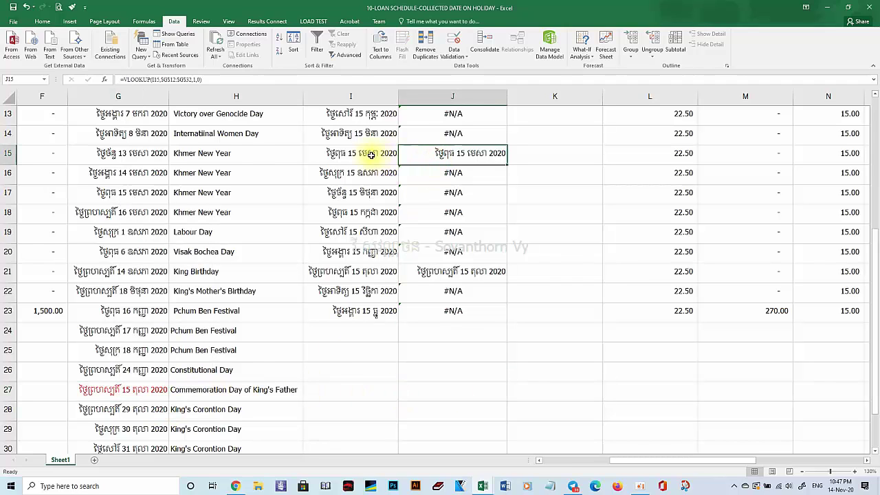
right_click(130, 201)
left_click(184, 180)
left_click(280, 213)
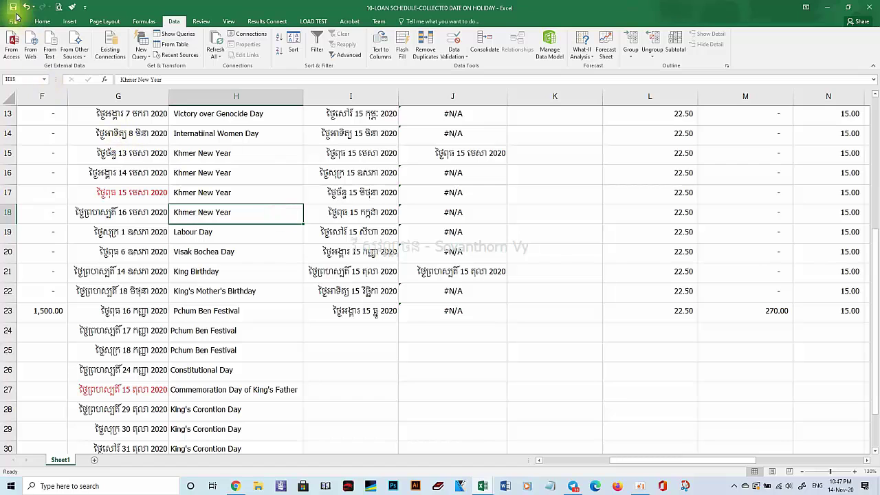
Wrap the J12 lookup in IFERROR with "" as the fallback and copy the revised formula down through J23
left_click(426, 197)
scroll(488, 243, "up", 2)
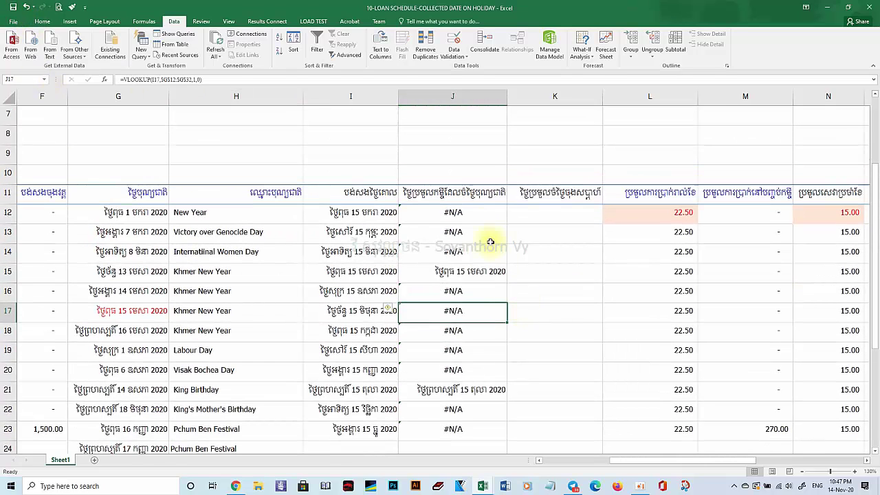
left_click(452, 213)
left_click(125, 79)
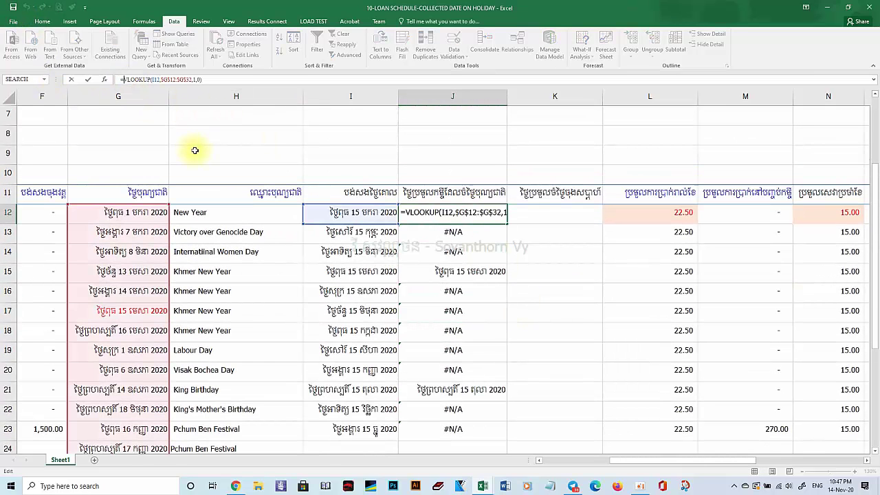
type("IFERROR(")
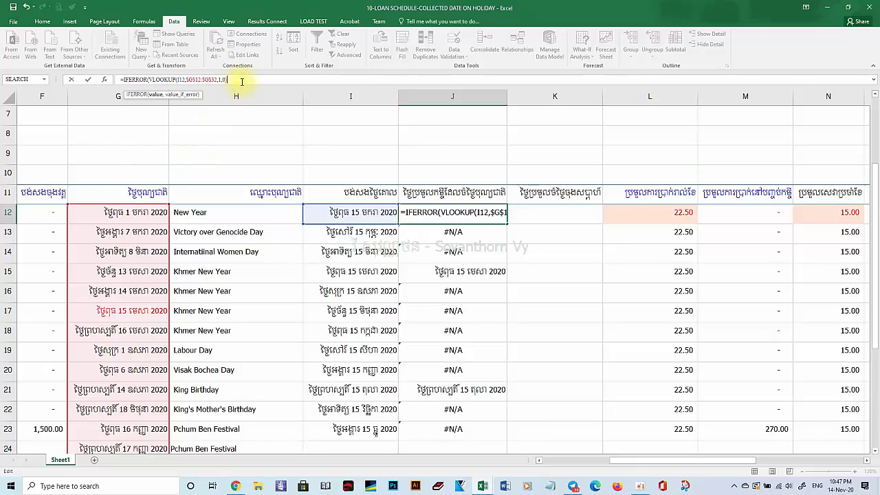
type(",\"\"")
key("Return")
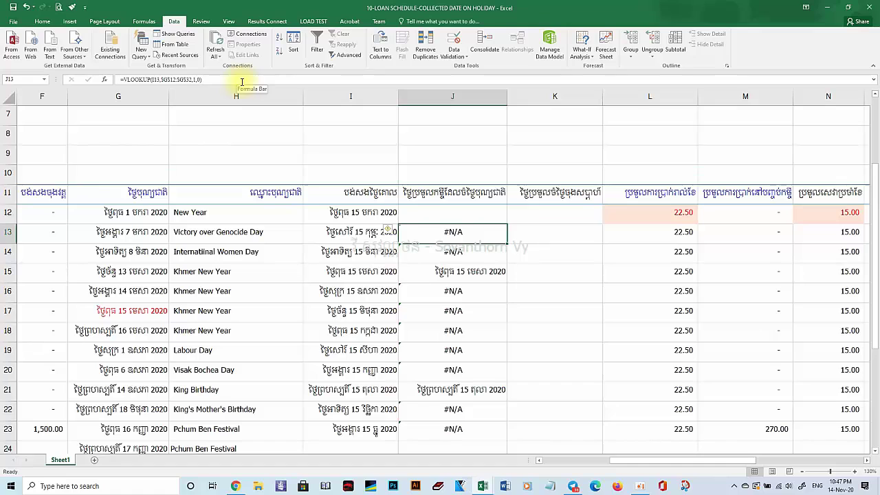
left_click(477, 216)
left_click_drag(508, 225, 503, 436)
Enter =WEEKDAY(I12,2) in K12 to number the weekday of the first collection date
left_click(562, 212)
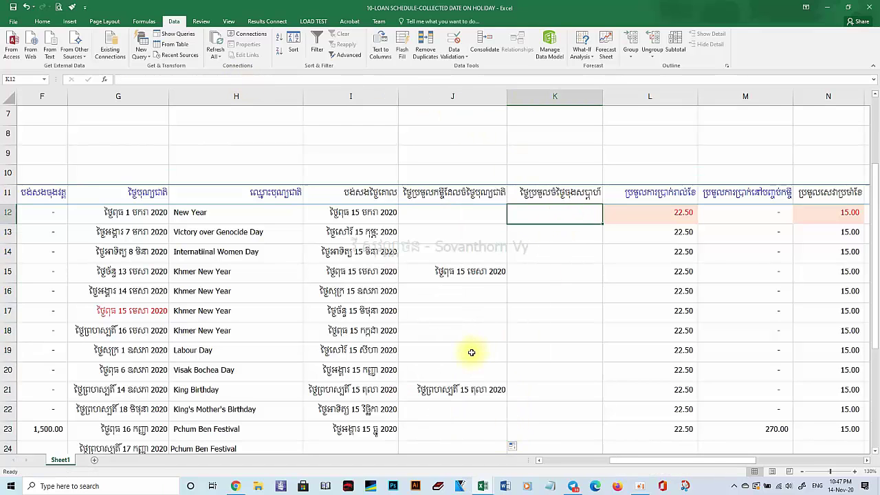
type("=WEEKDAY(")
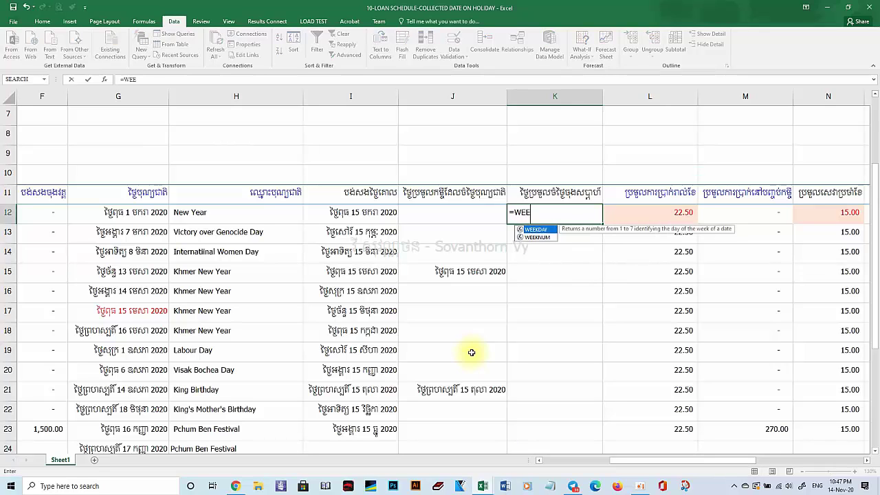
left_click(354, 212)
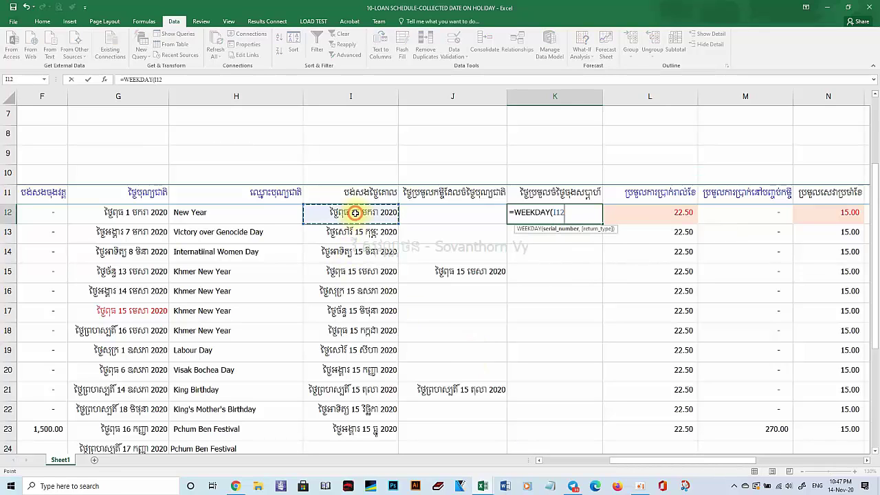
type(",2")
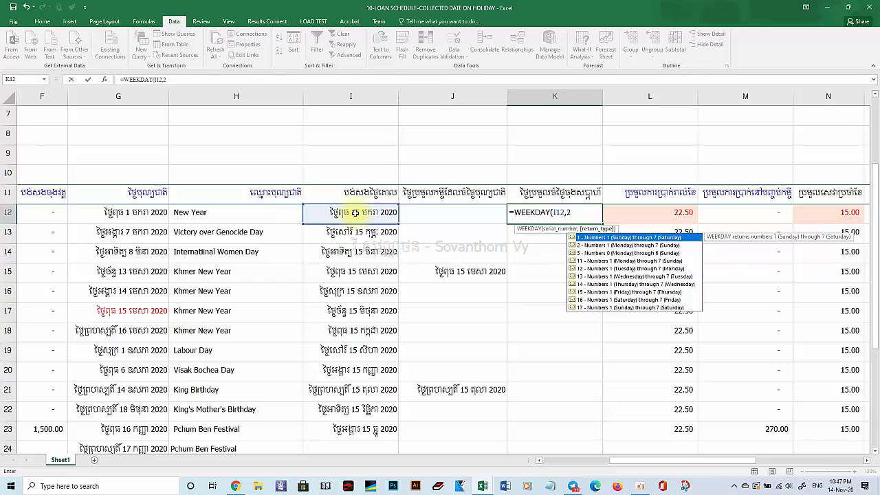
type(")")
key("Return")
Format K12 as General and copy its WEEKDAY formula down through K23
left_click(574, 211)
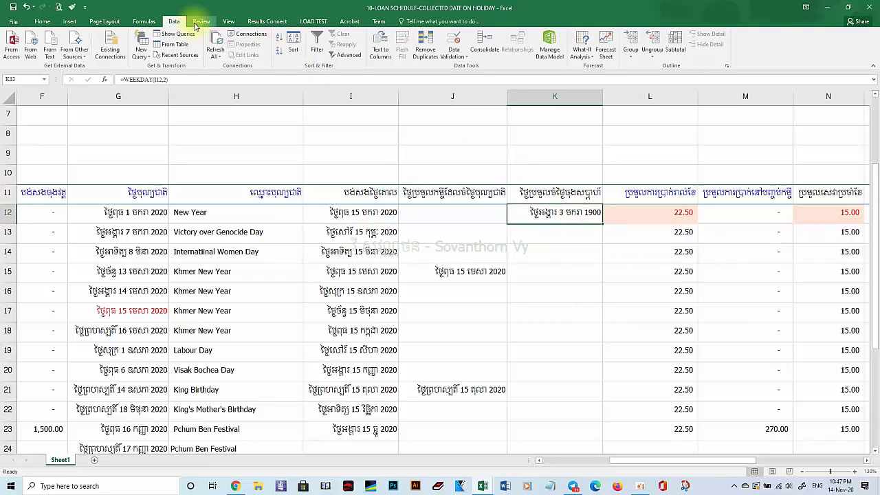
left_click(42, 21)
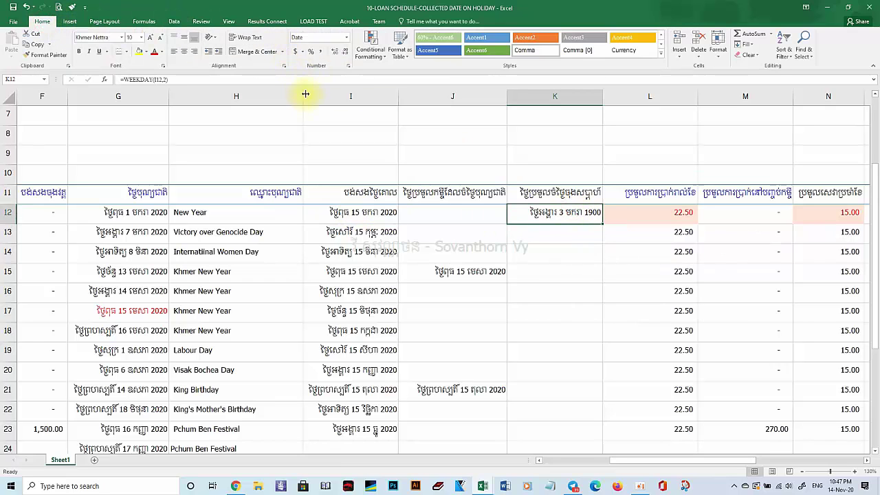
left_click(346, 37)
left_click(337, 61)
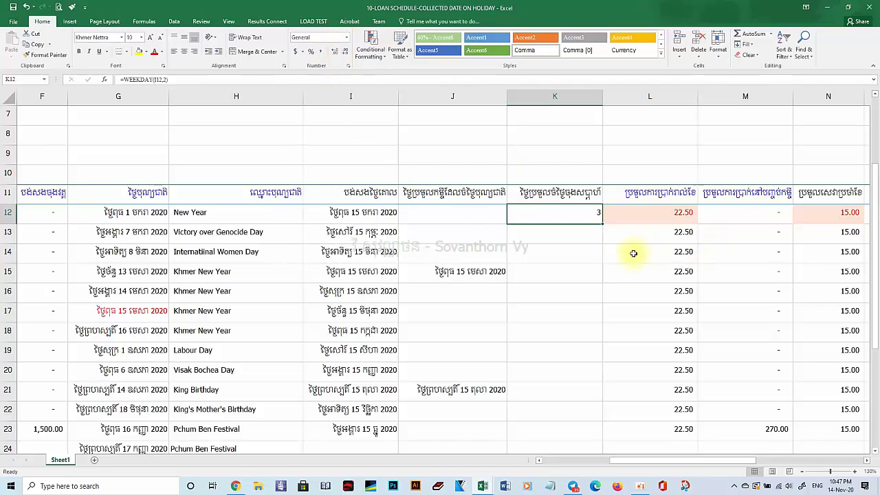
left_click_drag(603, 247, 596, 428)
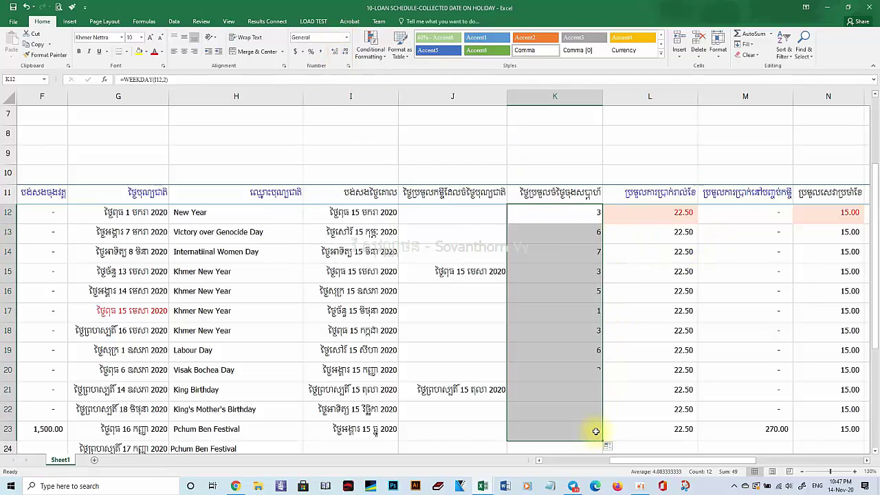
left_click(645, 259)
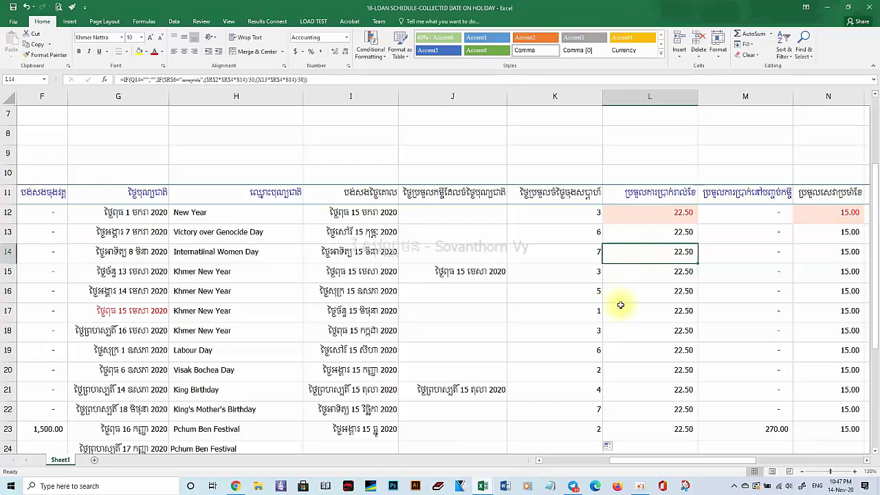
Hide columns L through O and narrow the empty spacer column P
left_click_drag(664, 96, 863, 136)
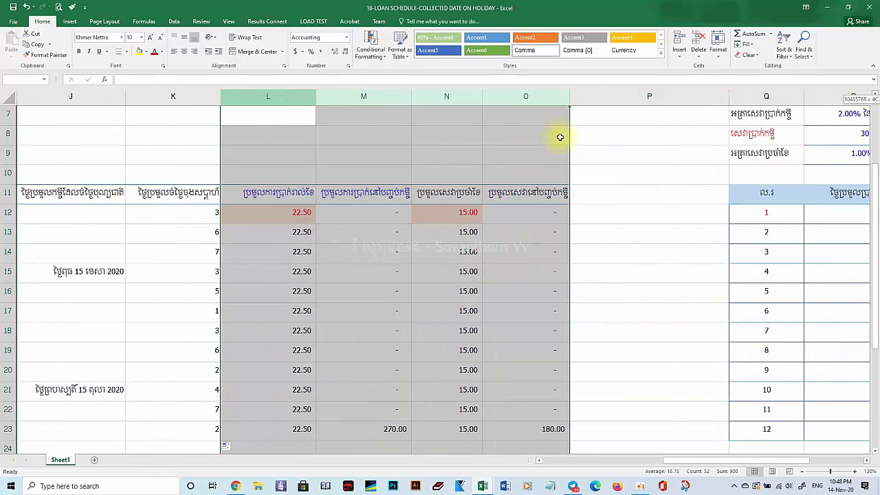
right_click(558, 107)
left_click(578, 223)
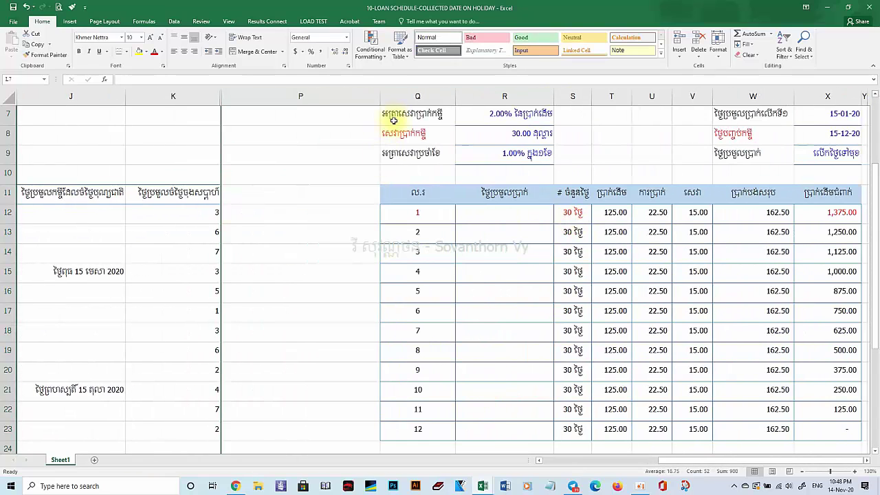
left_click_drag(378, 101, 238, 121)
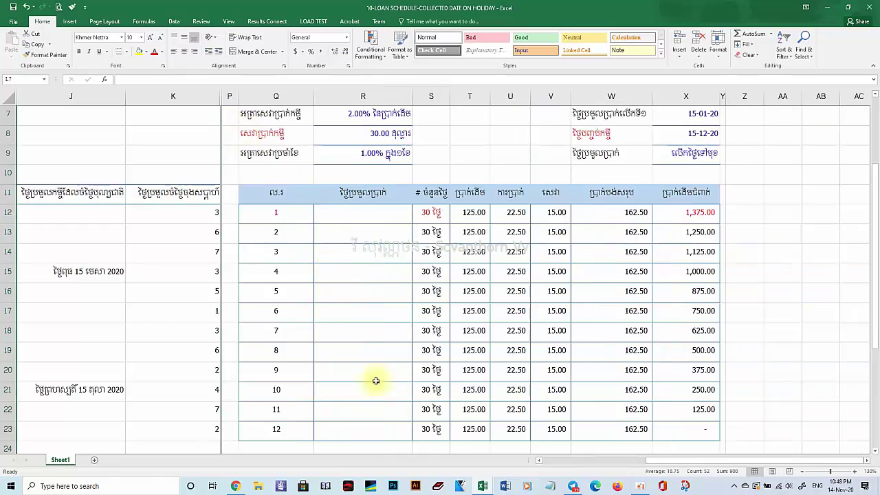
Hide columns A through F so the holiday list sits beside the loan schedule
left_click_drag(653, 461, 549, 465)
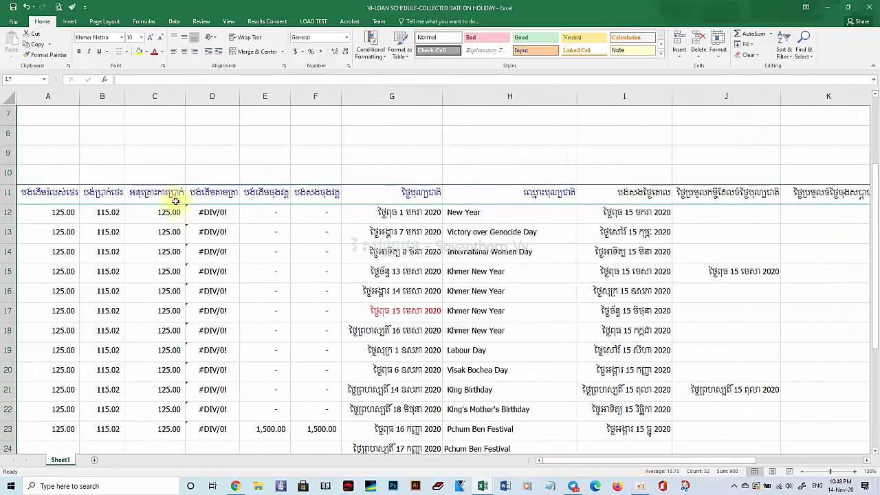
left_click_drag(307, 100, 21, 99)
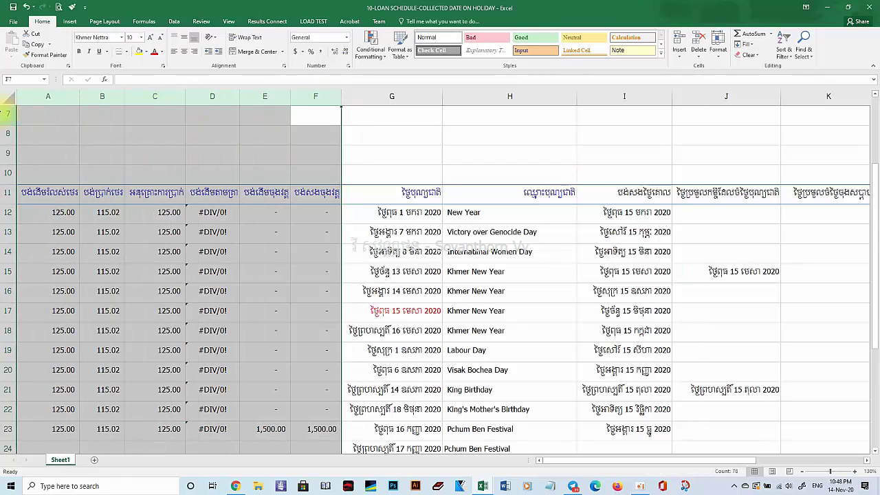
right_click(42, 100)
left_click(62, 220)
left_click(480, 317)
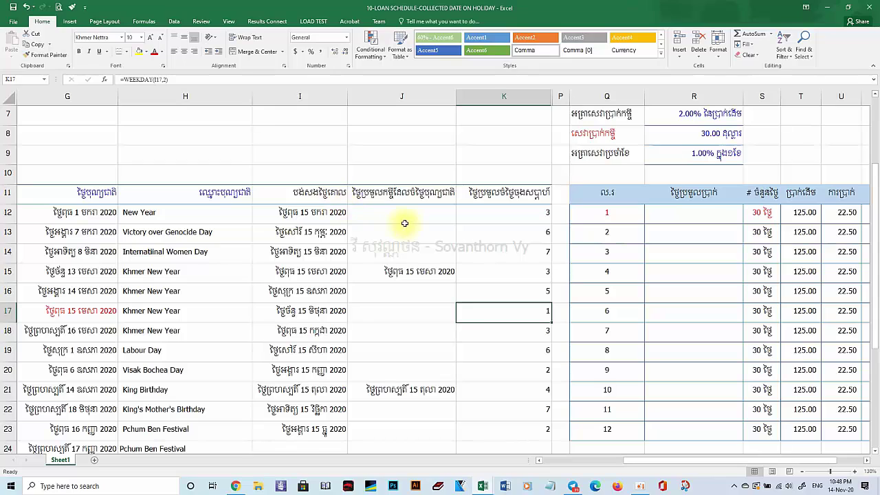
Enter the note "ការកំណត់ការលើកថ្ងៃ លេខ ០ គឺមិនលើកថ្ងៃប្រមូល លេខ ១ គឺលើកថ្ងៃប្រមូលទៅមុខ និង លេខ -១ គឺលើកថ្ងៃប្រមូលថយក្រោយ" in H9
left_click(298, 157)
left_click(222, 162)
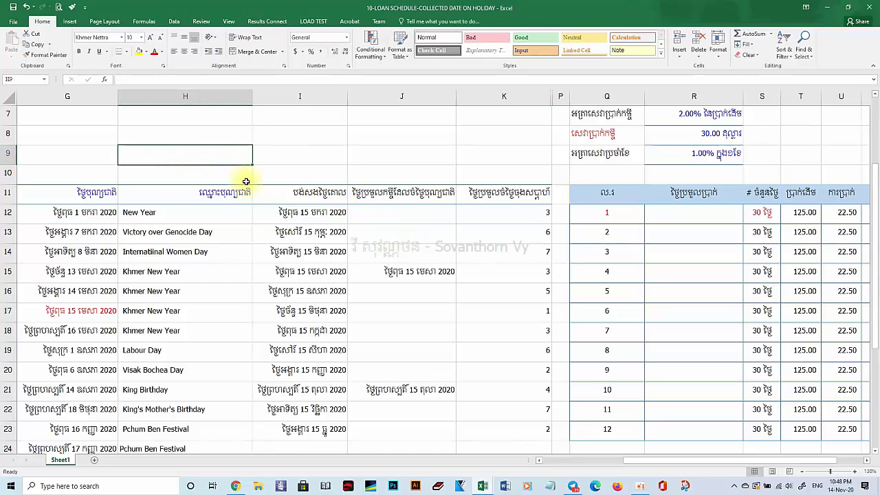
type("ទ")
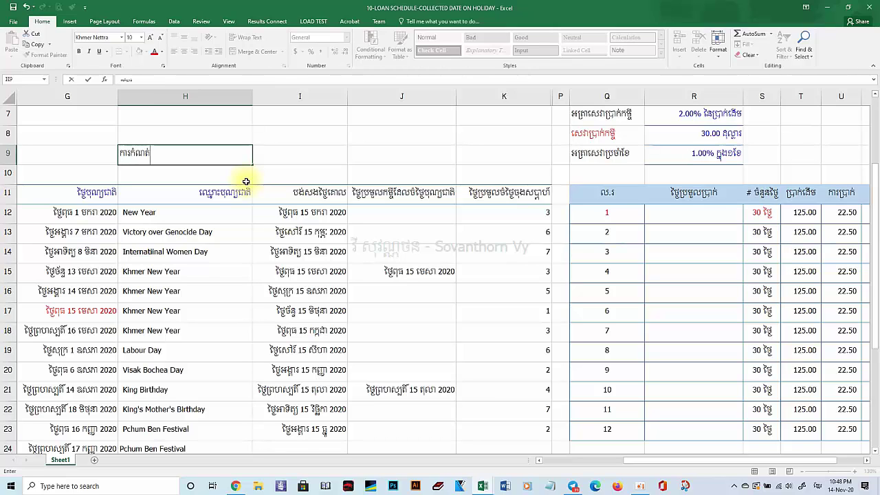
type("ការបើកថ្ងៃ")
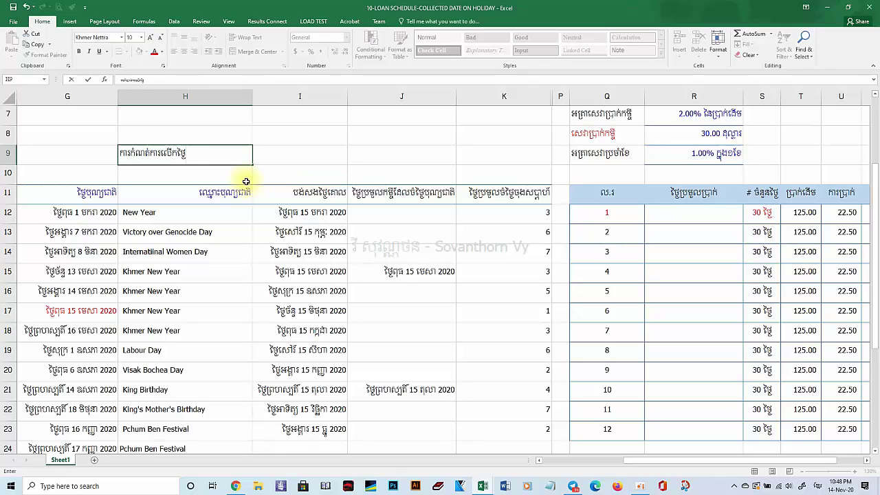
type(" លេខ ០ គឺមិនលើ")
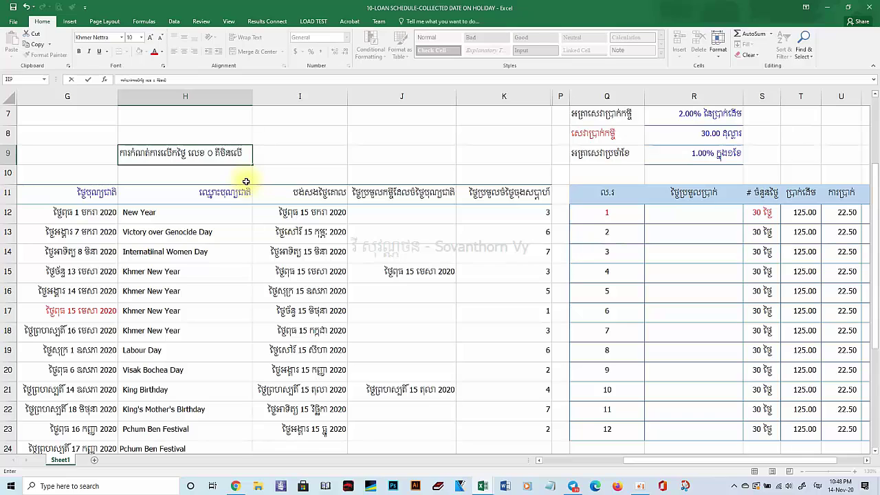
type("កថ្ងៃប្រមូល លេខ ១ គ")
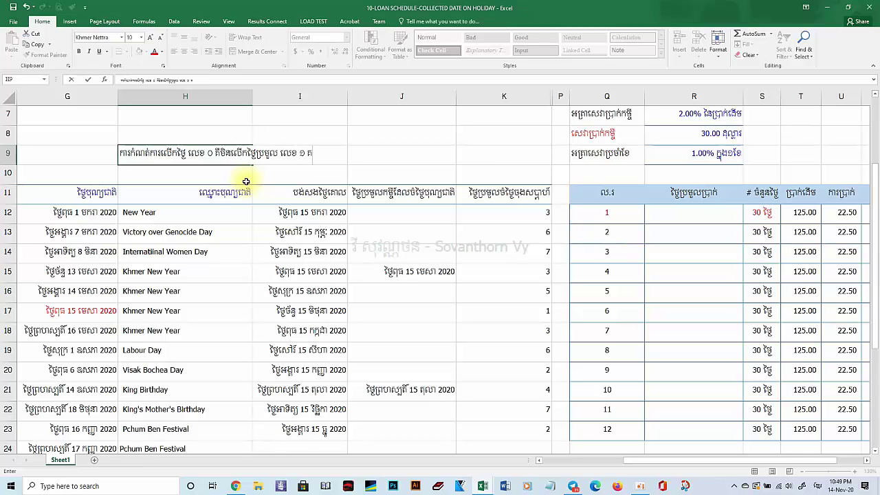
type("ឺបើកថ្ងៃប")
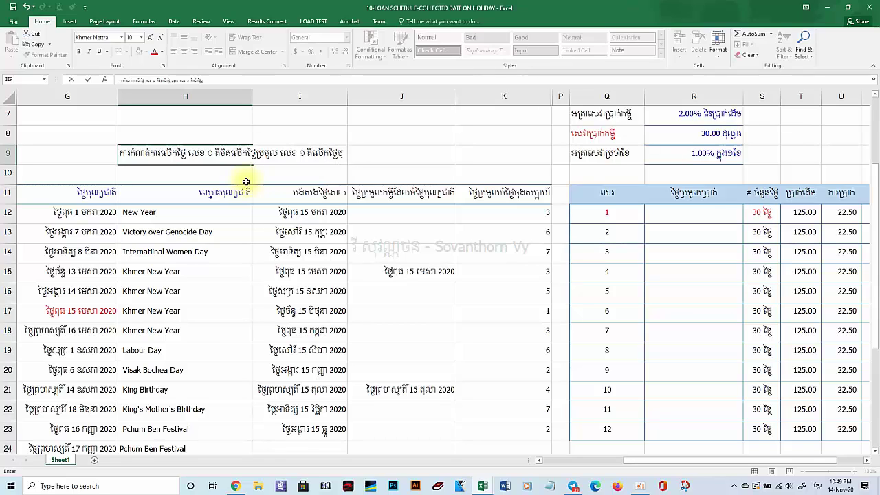
type("្រមូលទៅមុខ និង លេខ -១")
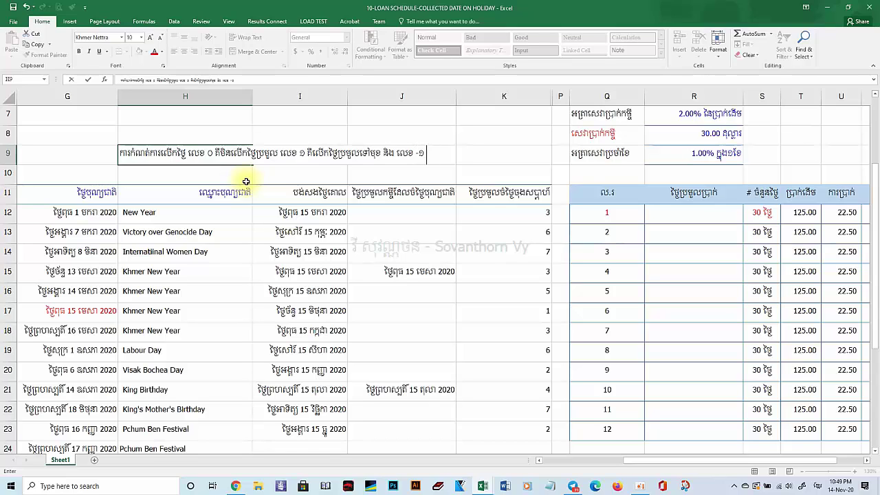
type(" គឺបើកថ្ងៃប្រម")
key("BackSpace")
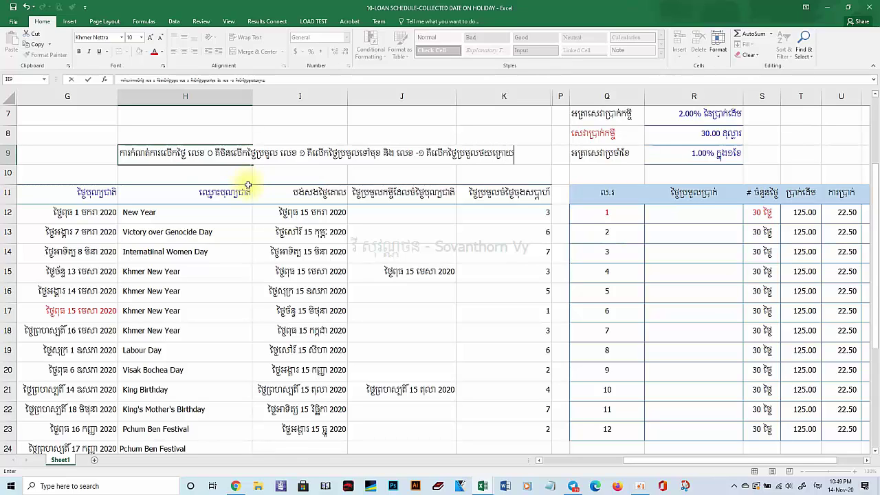
key("Return")
Shade I10 light blue as the date-shift setting cell and enter 0 in it
left_click(228, 147)
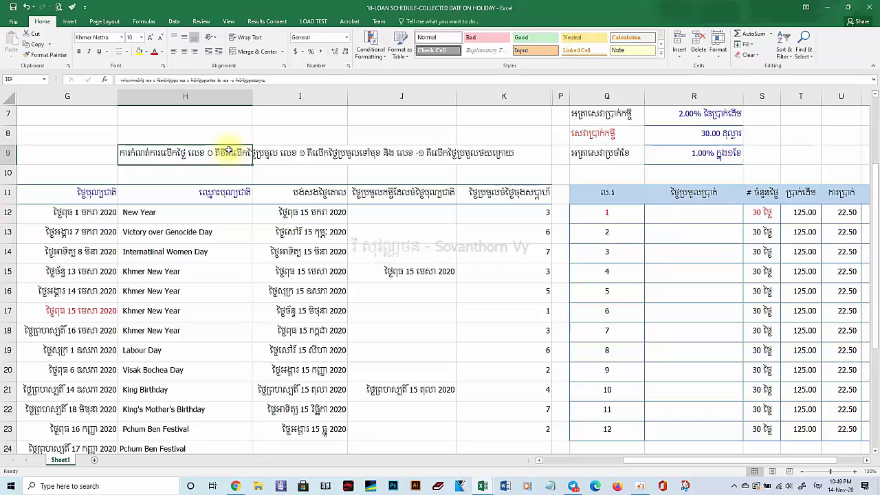
left_click(292, 156)
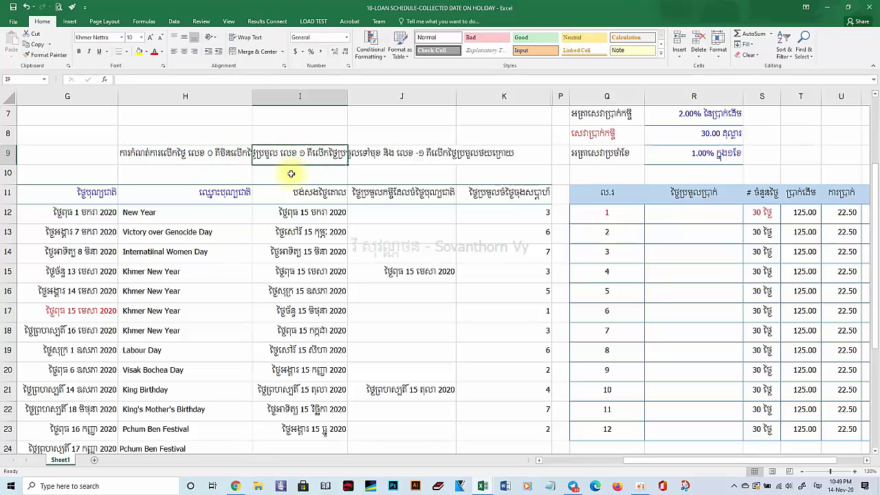
left_click(292, 178)
left_click(143, 52)
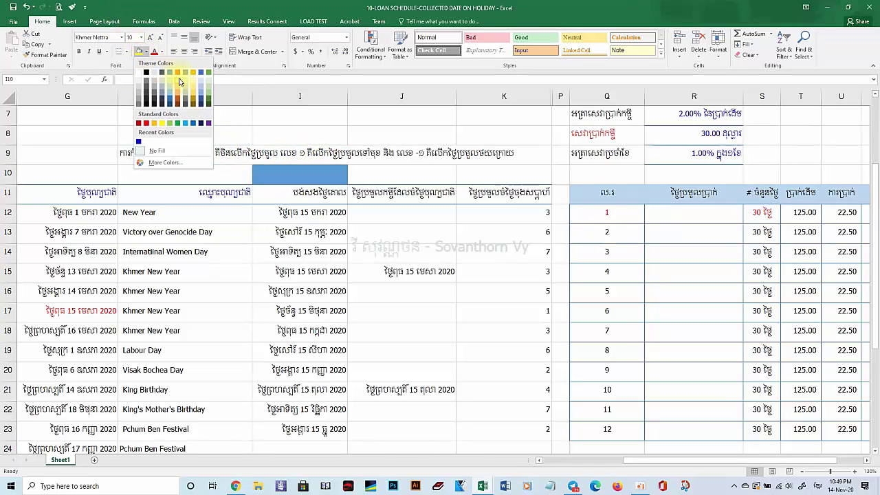
left_click(198, 85)
type("0")
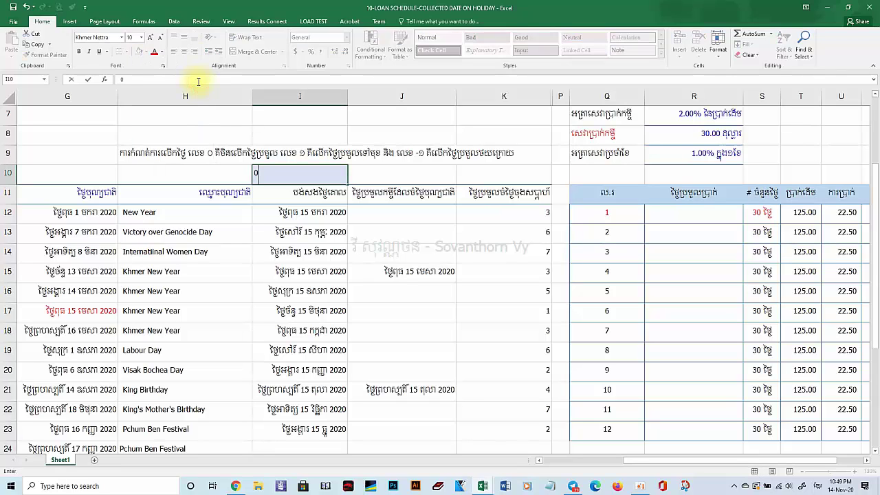
key("Return")
Start R12's collection-date formula with =IF(AND(J12="",K12<6),I12, so ordinary working days keep the date in I12
left_click(545, 220)
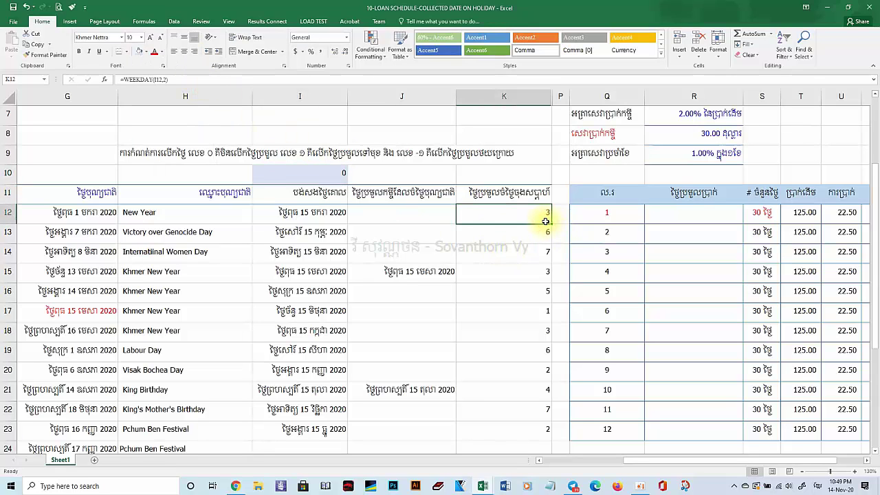
key("Right")
key("Right")
key("Right")
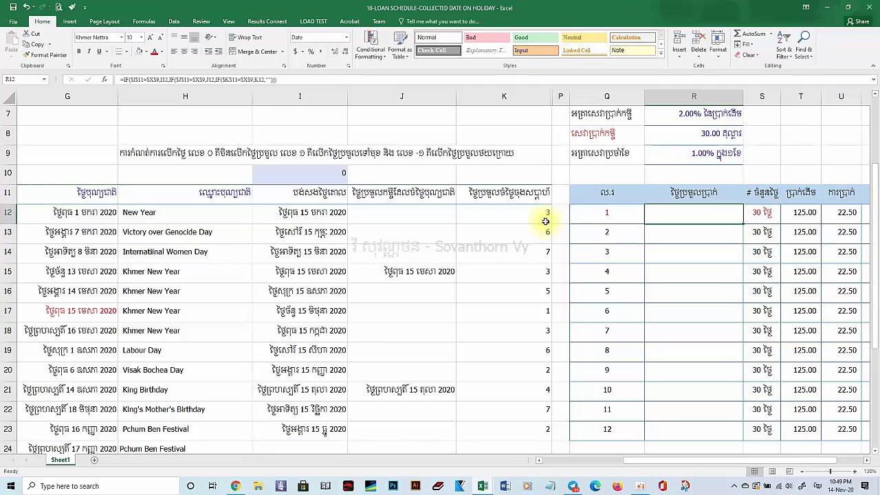
type("ឲ")
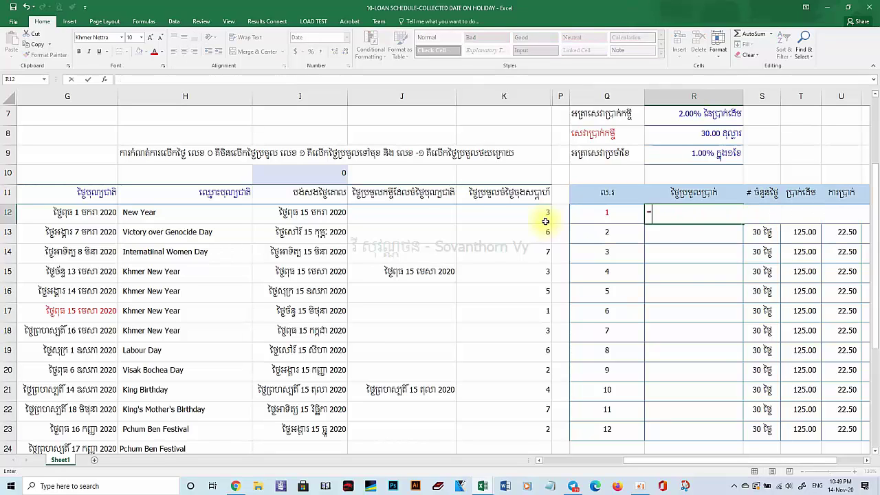
type("if(AND(")
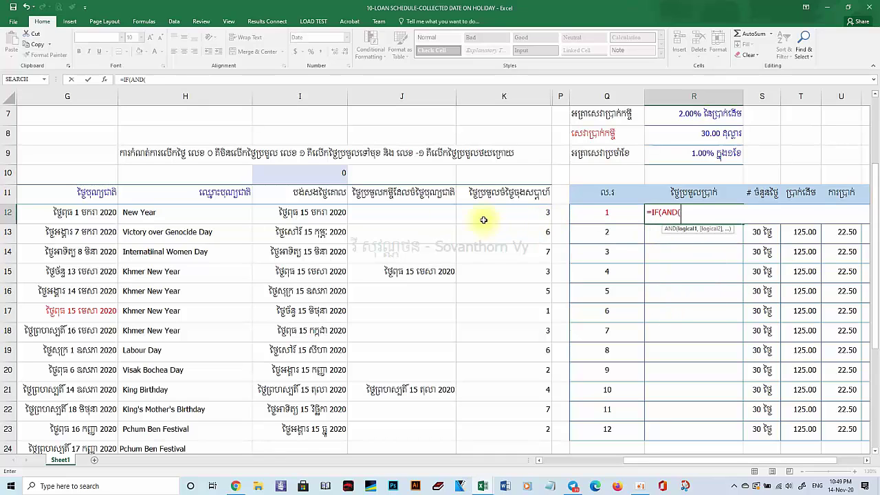
left_click(410, 216)
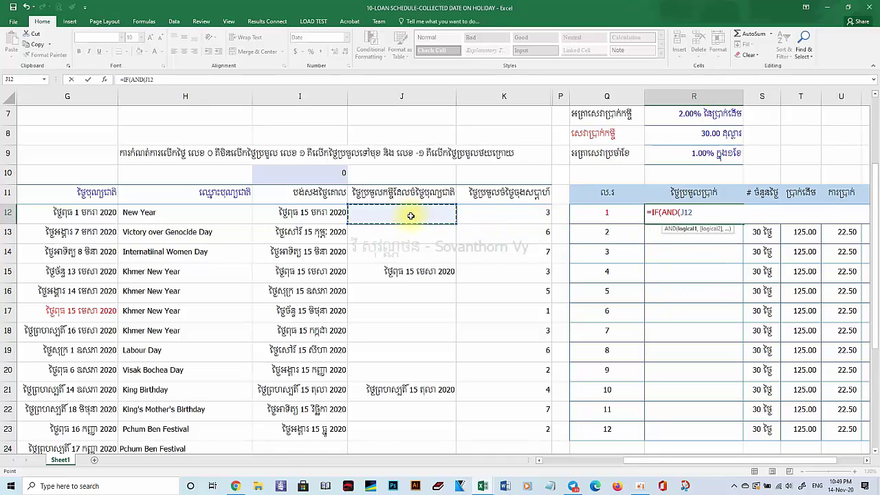
type("=\"\",")
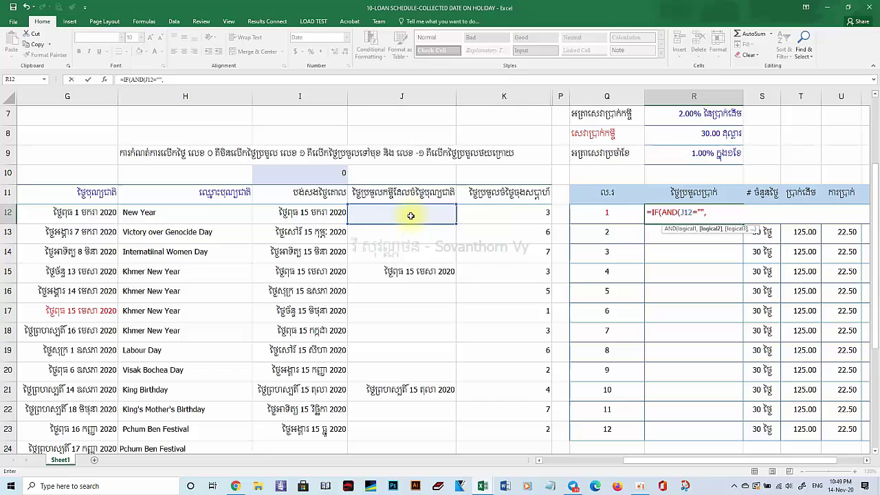
left_click(496, 210)
type("<")
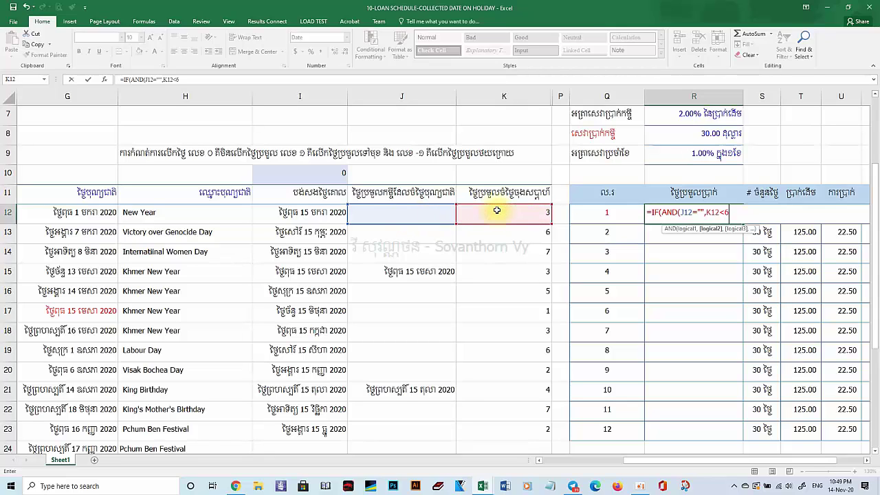
type("6),")
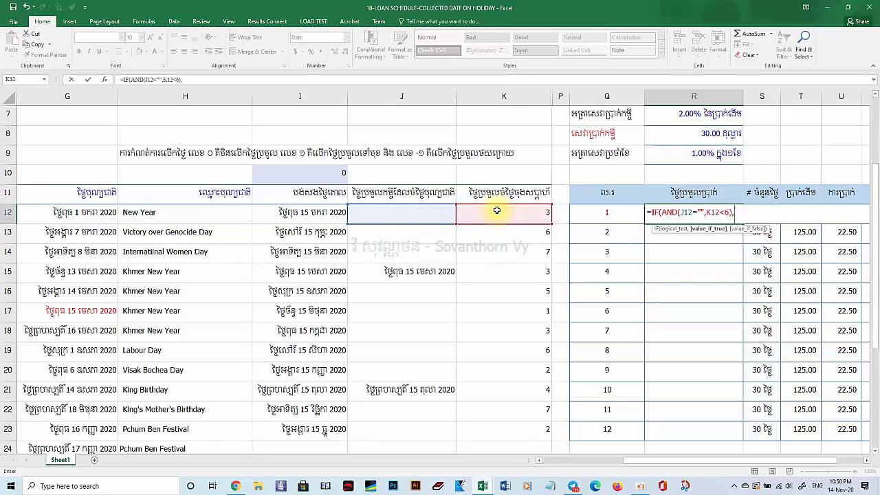
left_click(328, 215)
type(",")
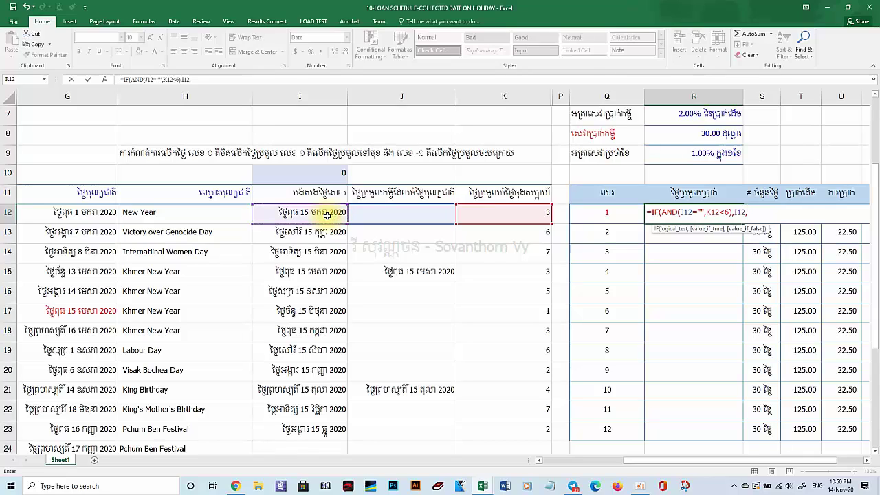
Complete R12's formula with WORKDAY(I12,$I$10,$G$12:$G$32) as the value for holiday or weekend dates
type("WORK")
key("Tab")
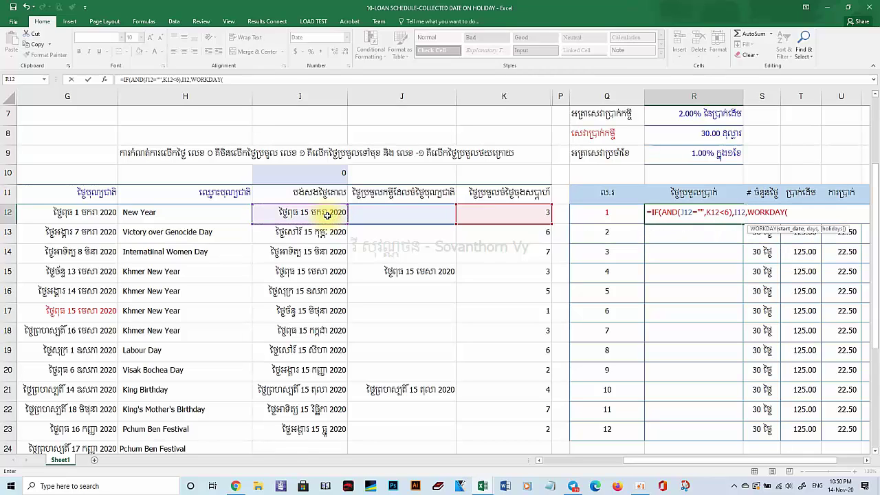
left_click(287, 211)
type(",")
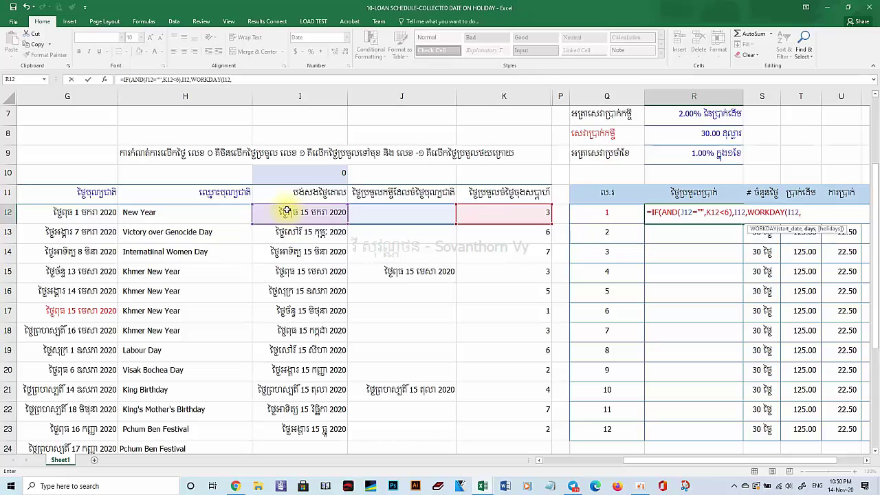
left_click(298, 174)
key("F4")
type(",")
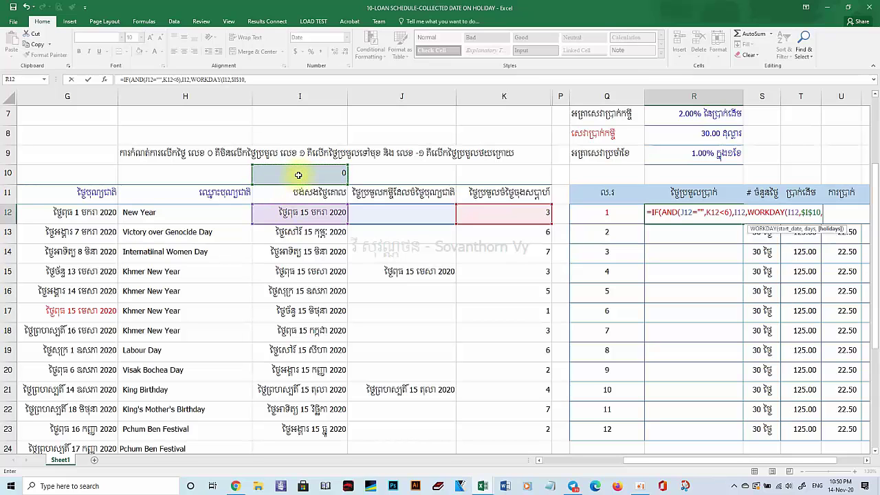
left_click_drag(75, 212, 89, 422)
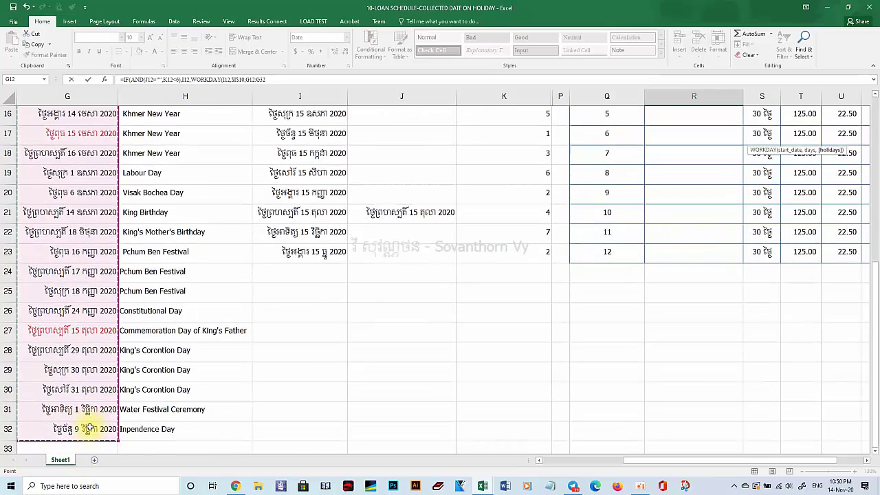
key("F4")
type(")")
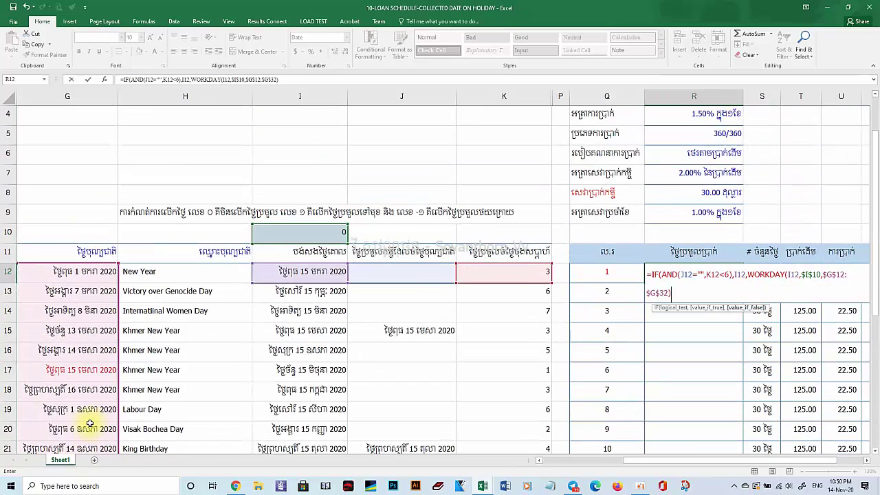
key("Return")
Copy the collection-date formula from R12 to R13, pasting only the formula
left_click(419, 275)
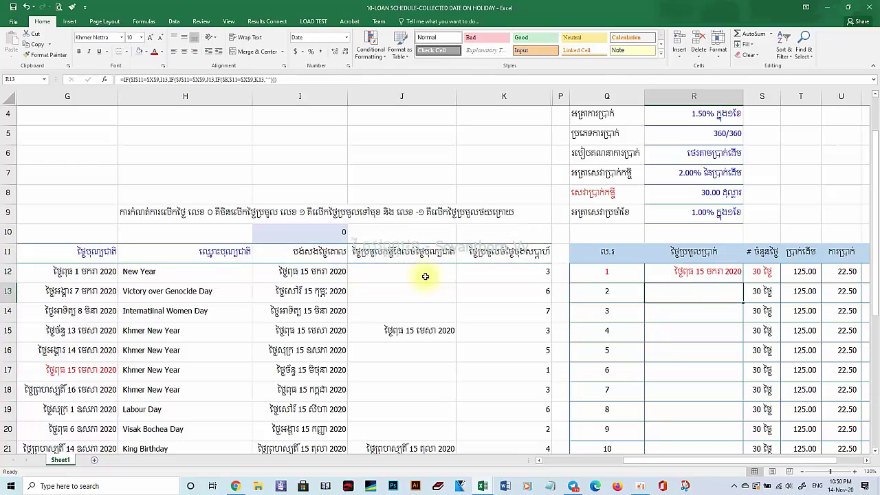
left_click(692, 275)
key("ctrl+c")
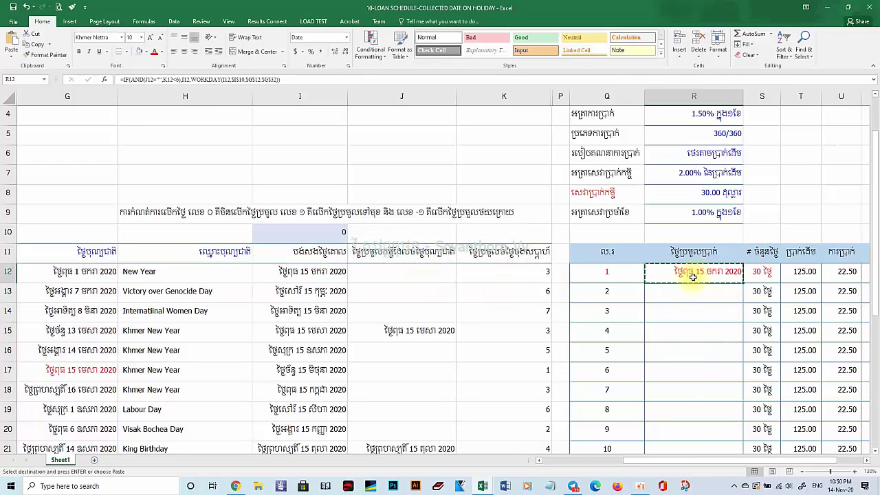
right_click(692, 276)
left_click(677, 295)
right_click(677, 294)
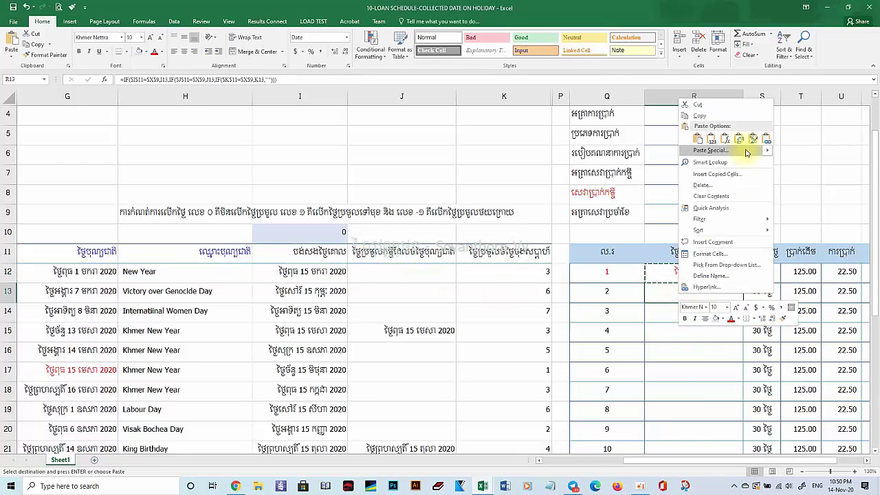
left_click(723, 136)
key("Escape")
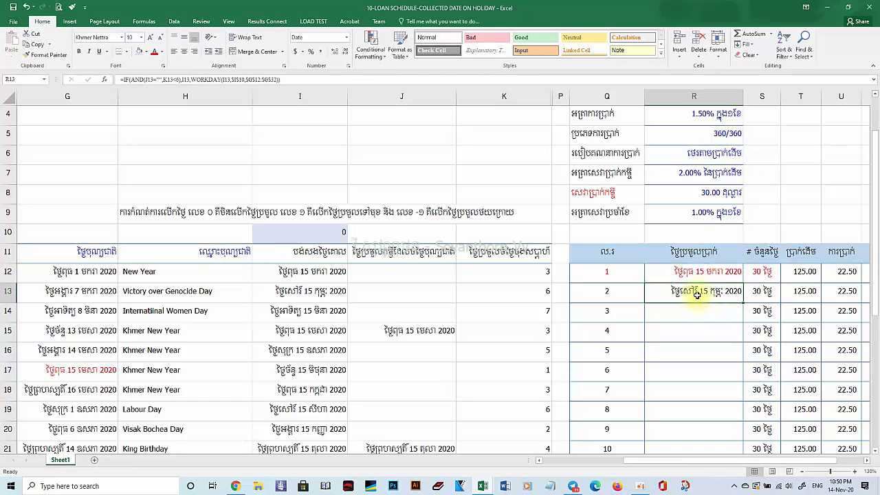
Copy R13 and paste only its formula into R14:R23 for the remaining instalments
key("ctrl+c")
scroll(696, 295, "down", 2)
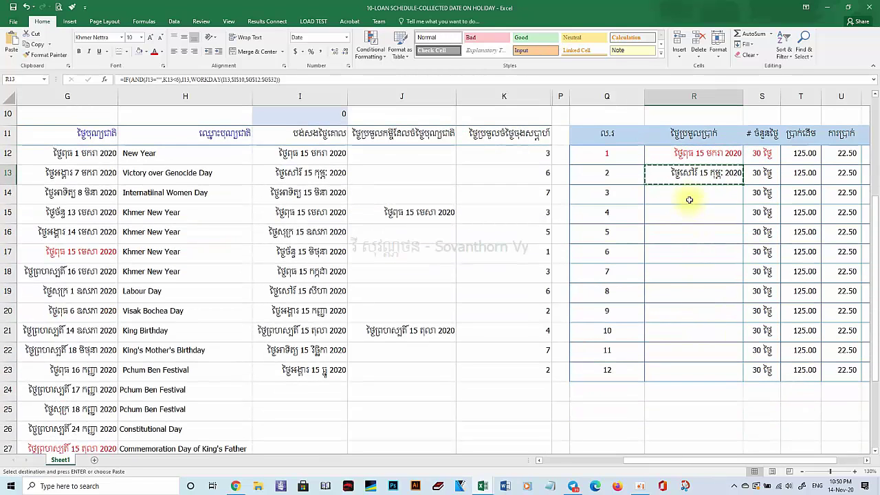
left_click_drag(691, 196, 692, 362)
right_click(691, 362)
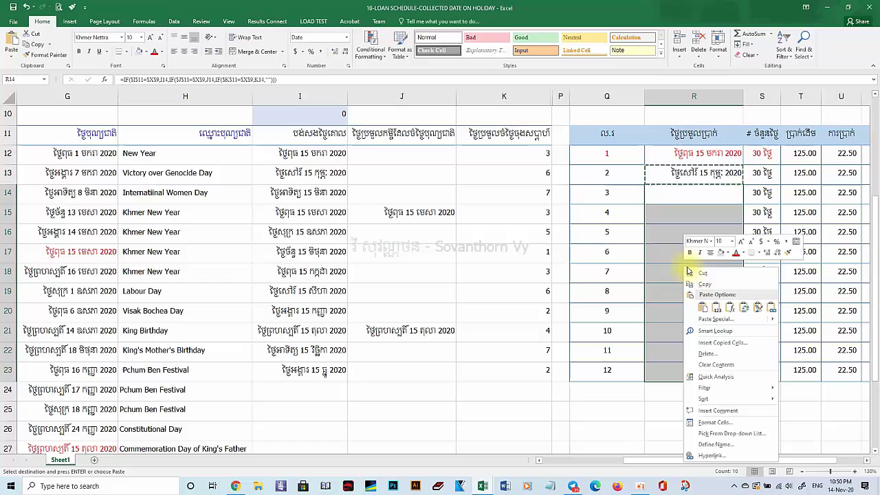
left_click(733, 313)
key("Escape")
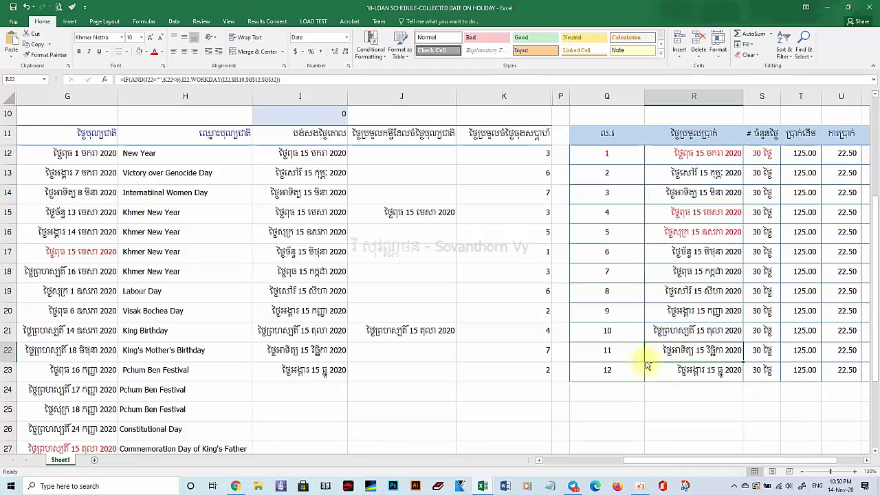
Copy the black-text formatting of R14 onto the red dates in R15 and R16
left_click(723, 333)
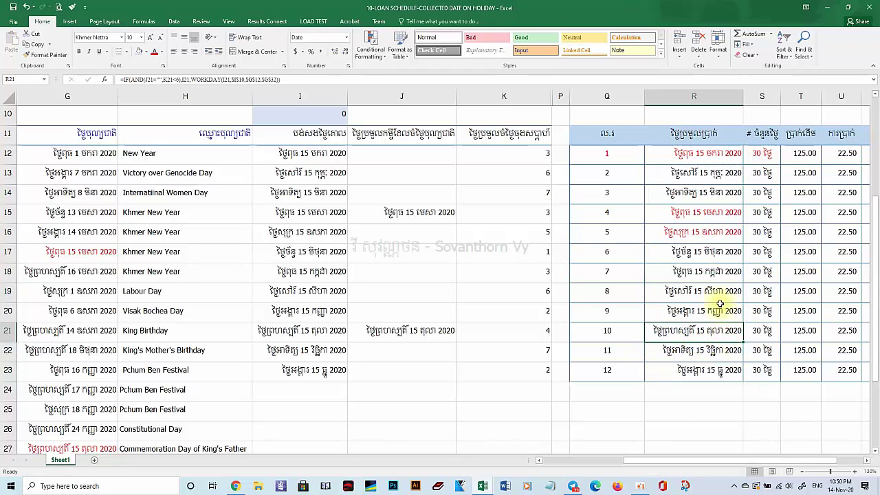
left_click(709, 213)
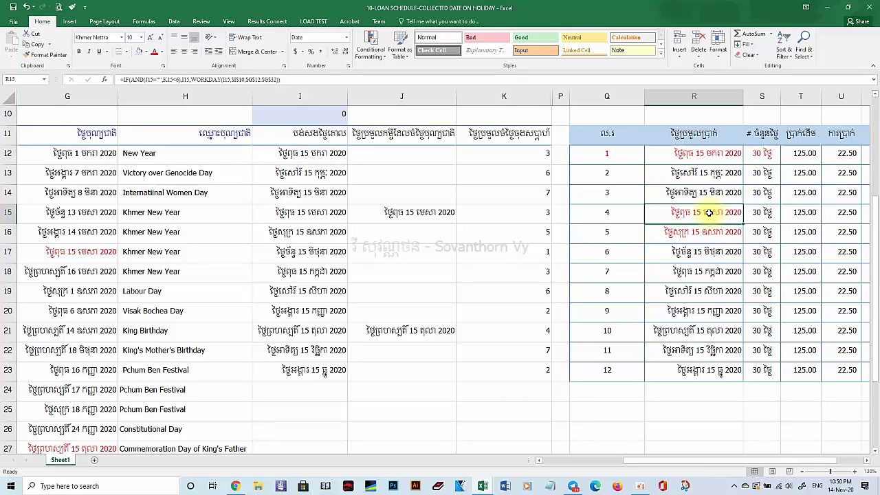
left_click(703, 194)
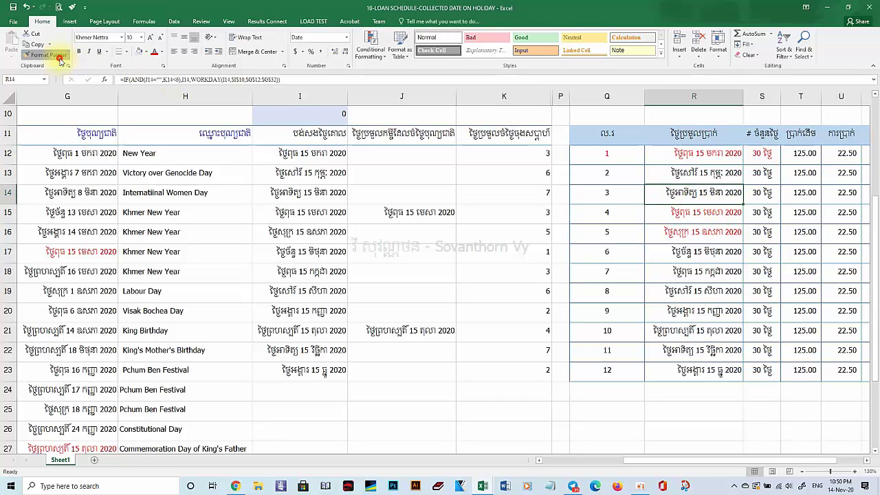
left_click(694, 211)
left_click(44, 55)
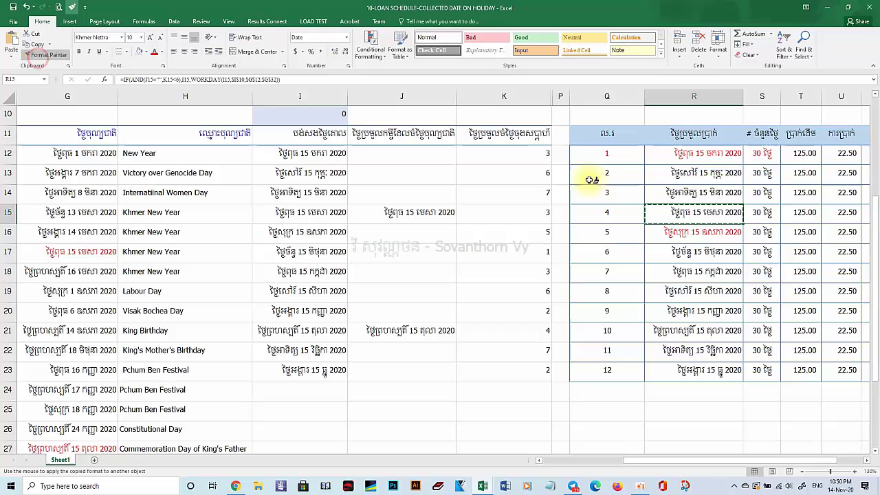
left_click(694, 231)
left_click(694, 272)
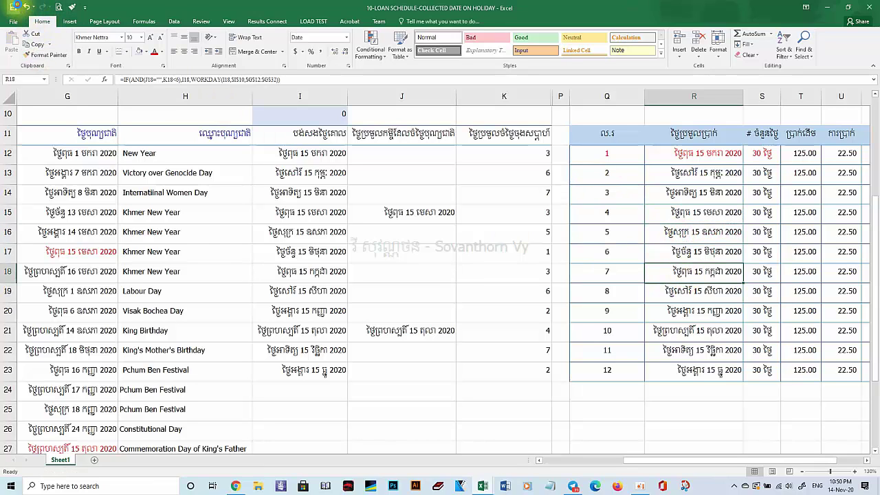
Color the holiday collection dates in R15 and R21 red
left_click_drag(637, 461, 639, 461)
left_click(678, 213)
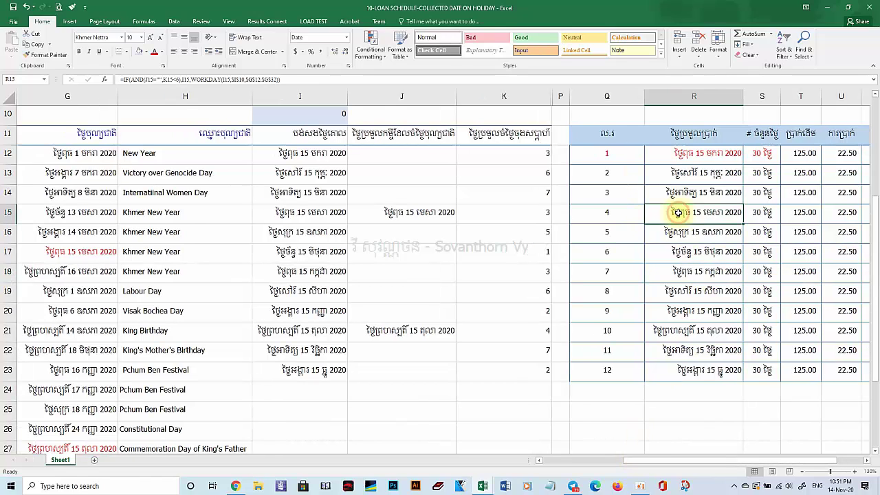
right_click(706, 209)
left_click(759, 197)
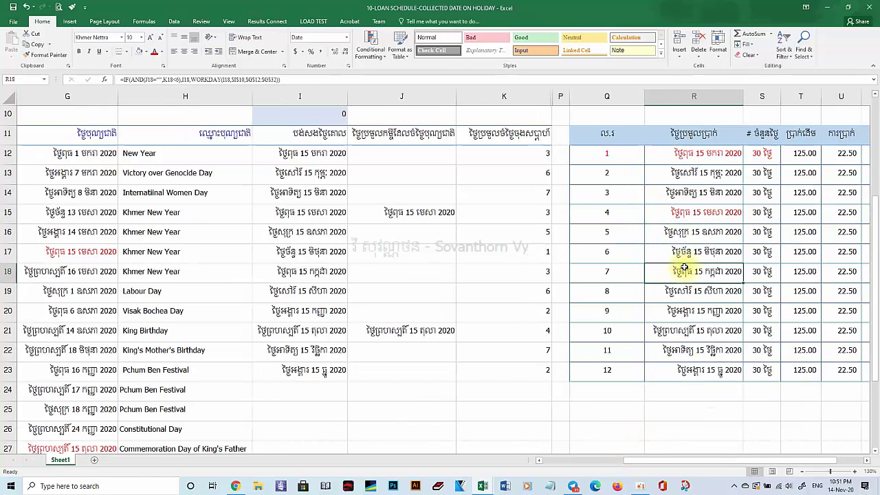
left_click(708, 328)
right_click(708, 330)
left_click(759, 357)
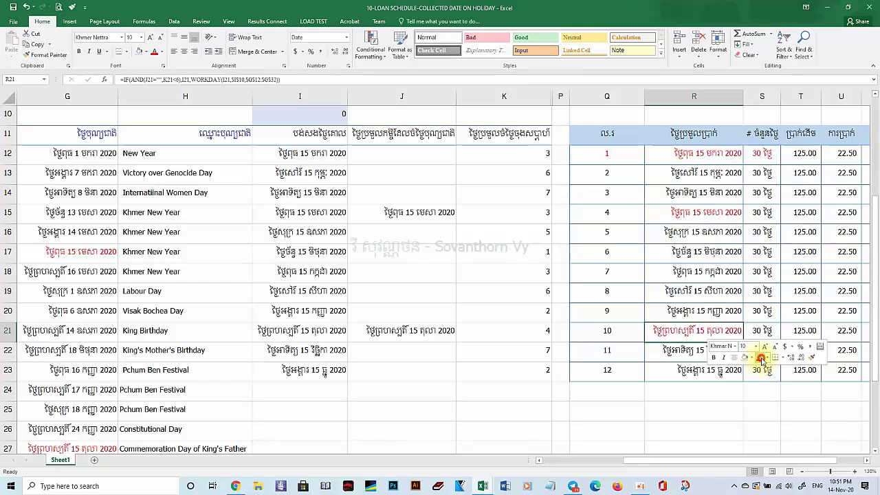
left_click(715, 372)
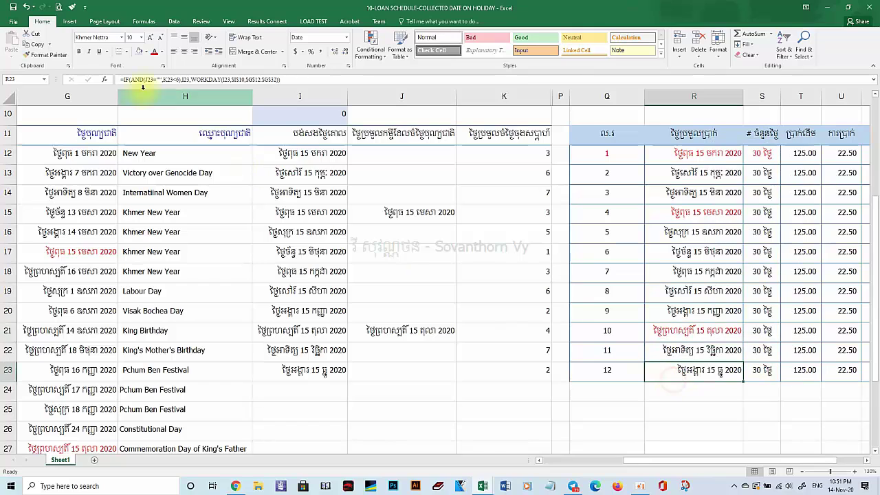
Set the date-shift setting in I10 to 1 and check the collection date in R15
left_click(399, 160)
scroll(399, 168, "up", 2)
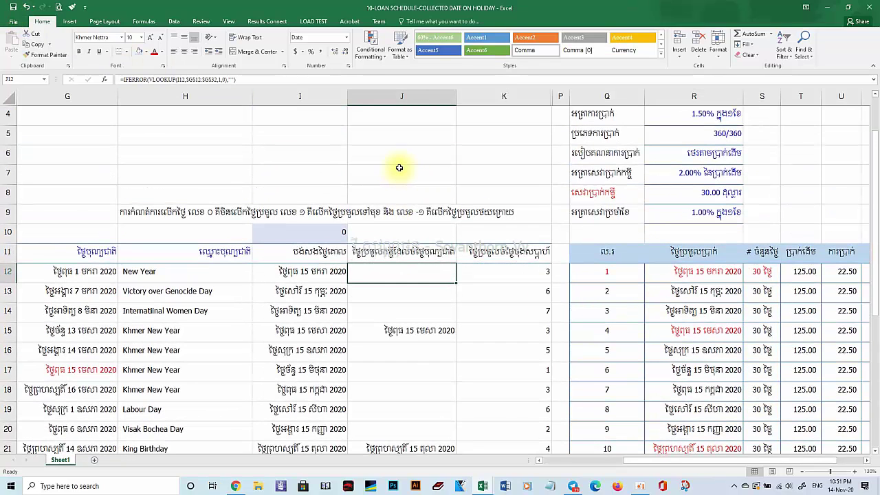
left_click_drag(629, 461, 655, 461)
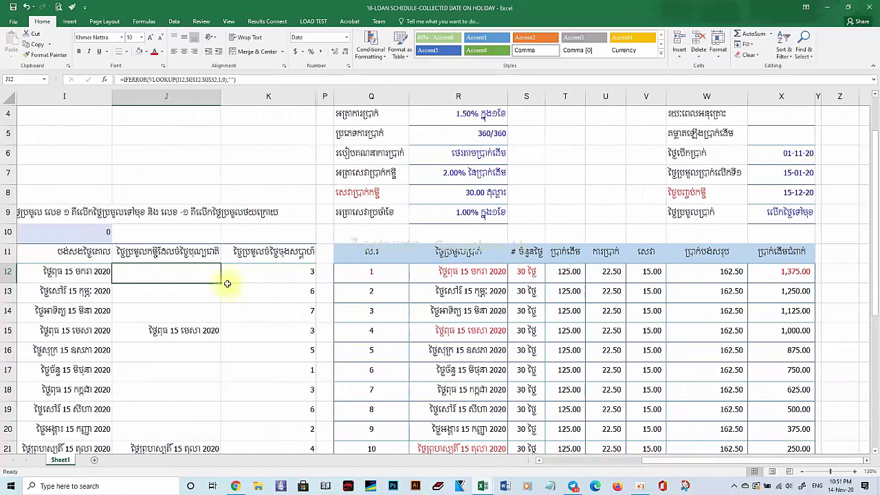
left_click(101, 231)
type("1")
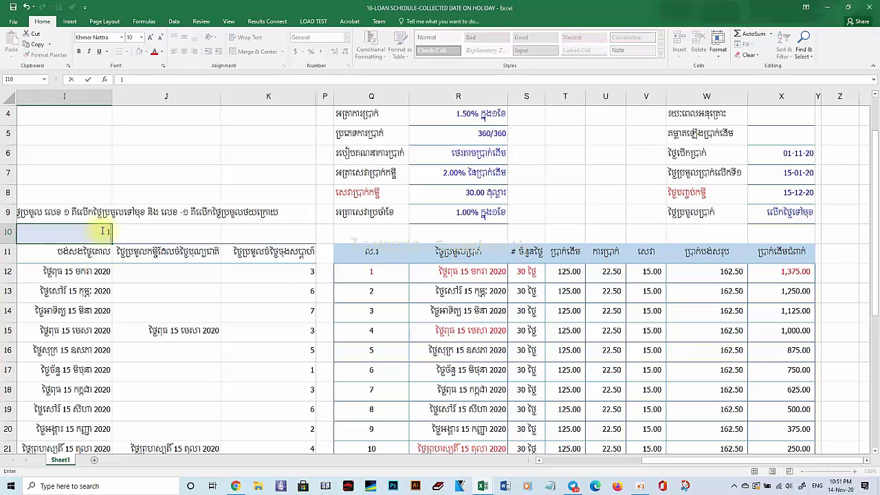
key("Return")
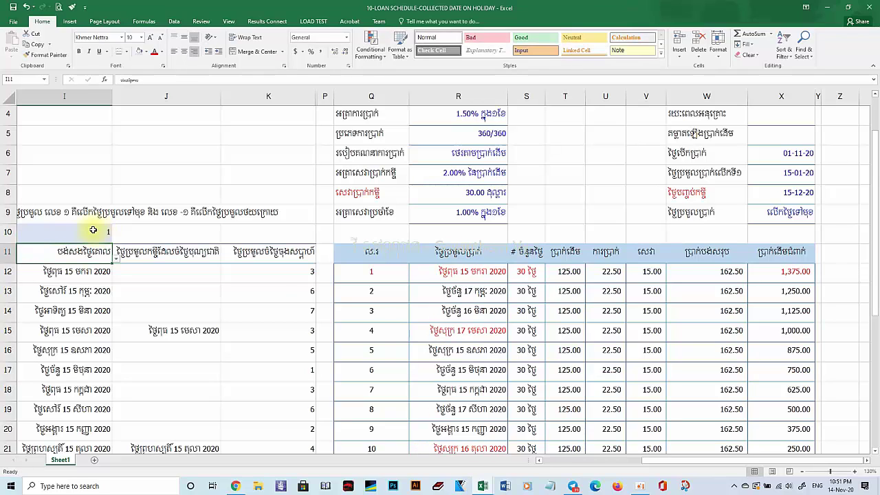
left_click(451, 332)
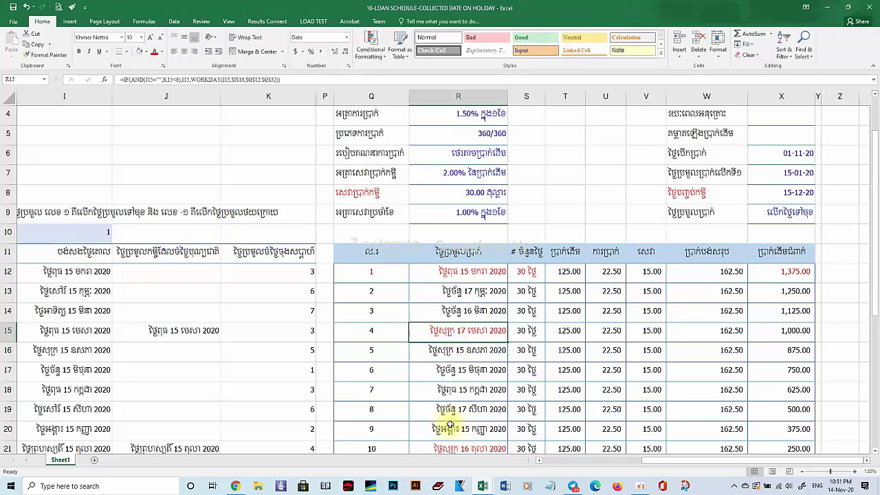
Set the date-shift setting in I10 to -1 and check the collection dates in R15 and R21
left_click(103, 238)
type("-1")
key("Return")
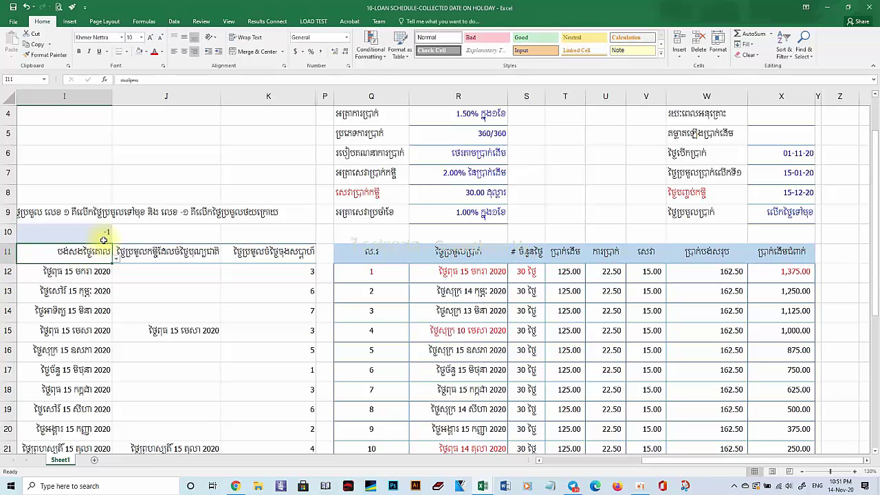
left_click(447, 330)
scroll(463, 336, "down", 2)
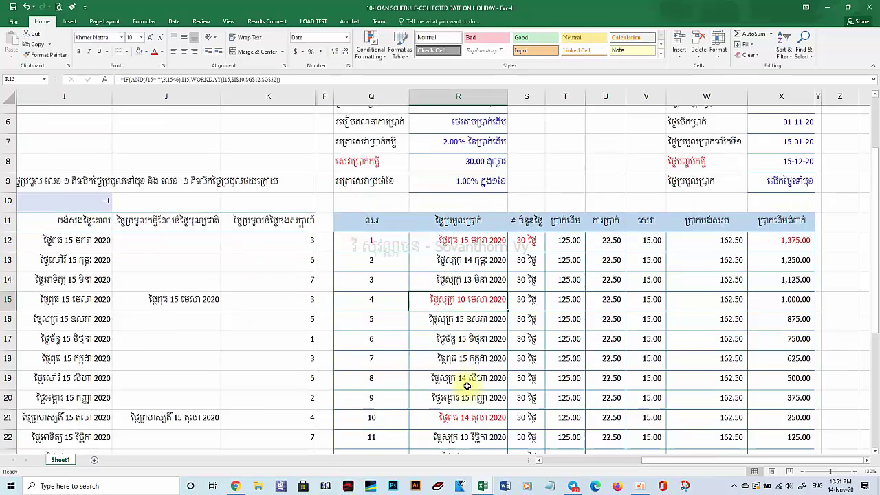
left_click(474, 333)
scroll(475, 334, "up", 2)
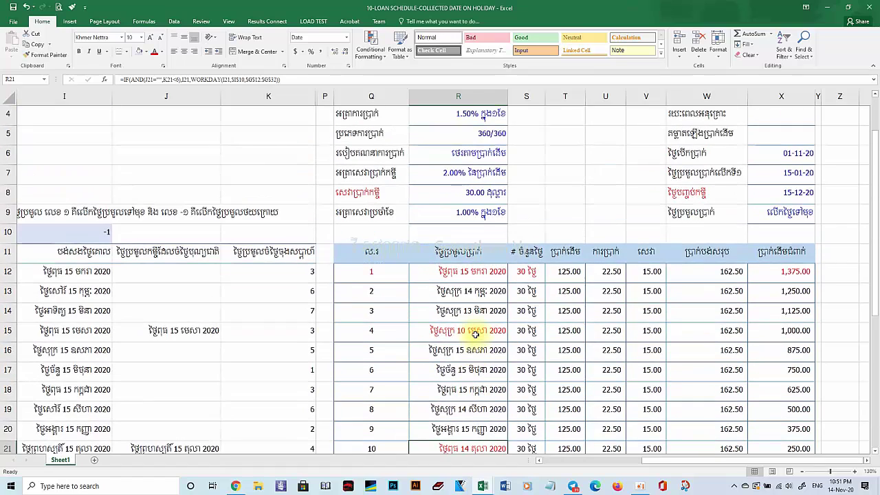
Choose បង់សងថ្ងៃគោល as the collection-date option in X9
left_click(787, 216)
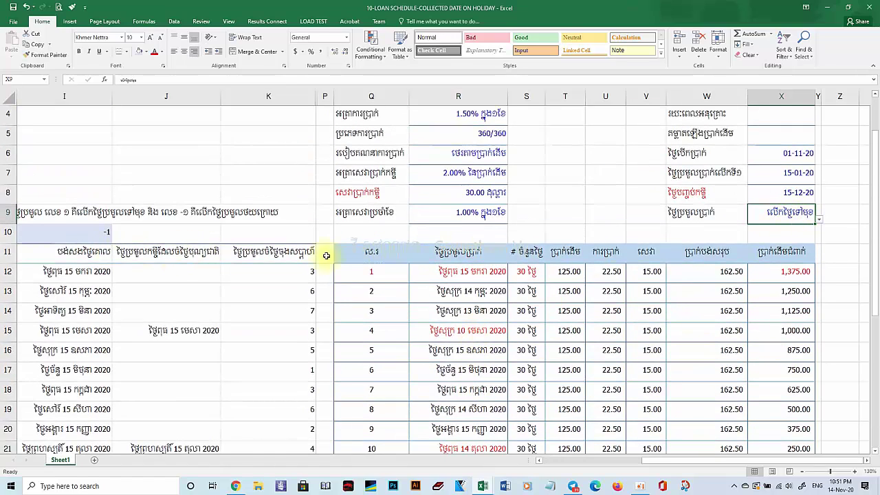
left_click(818, 223)
left_click(777, 227)
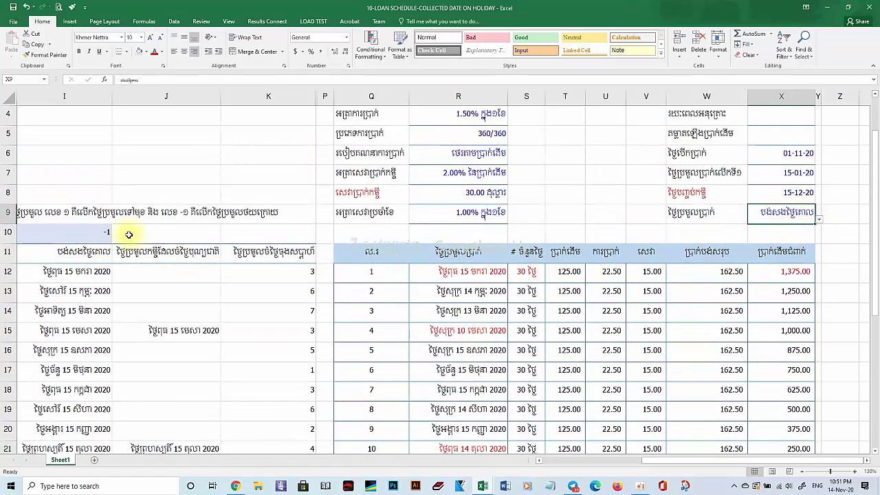
Replace the value in I10 with an IF formula that returns 0 when X9 equals "បង់សងថ្ងៃគោល"
left_click(82, 233)
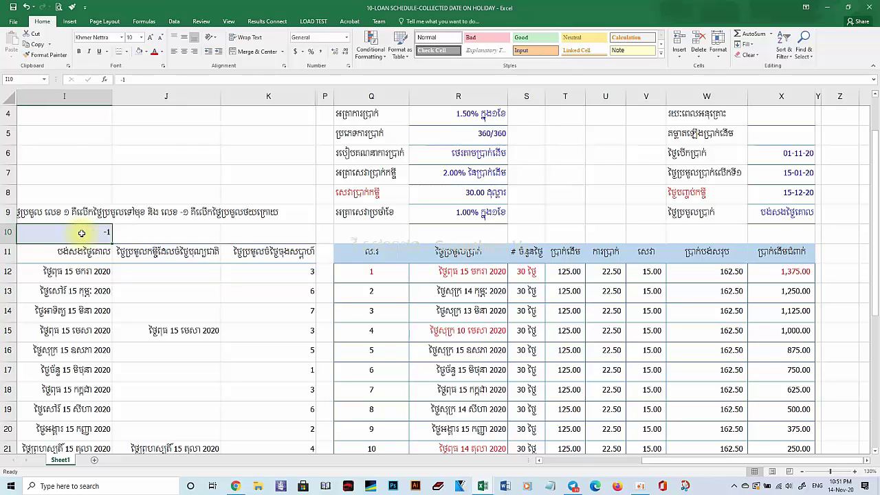
key("BackSpace")
type("=IF(")
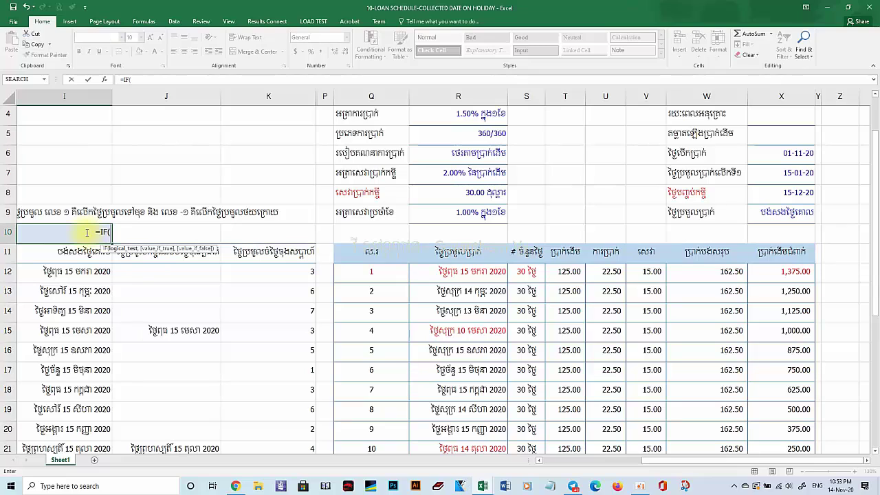
left_click(777, 215)
type("=")
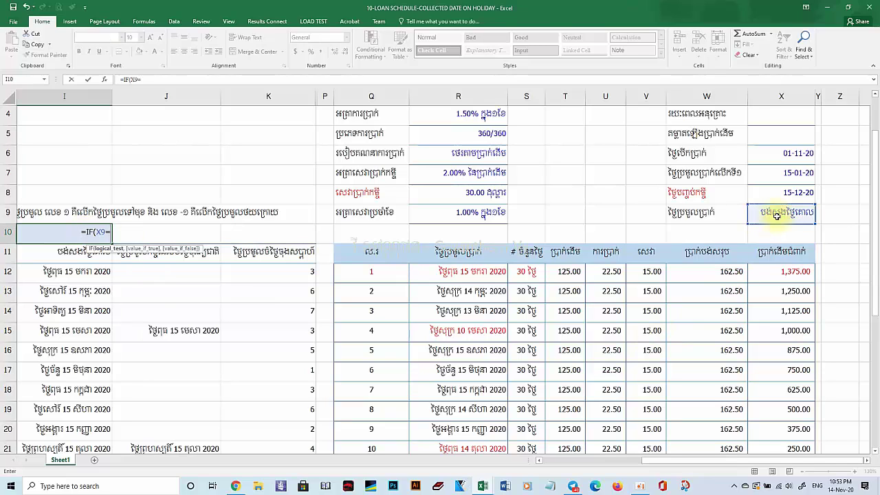
type("\"បង់សង")
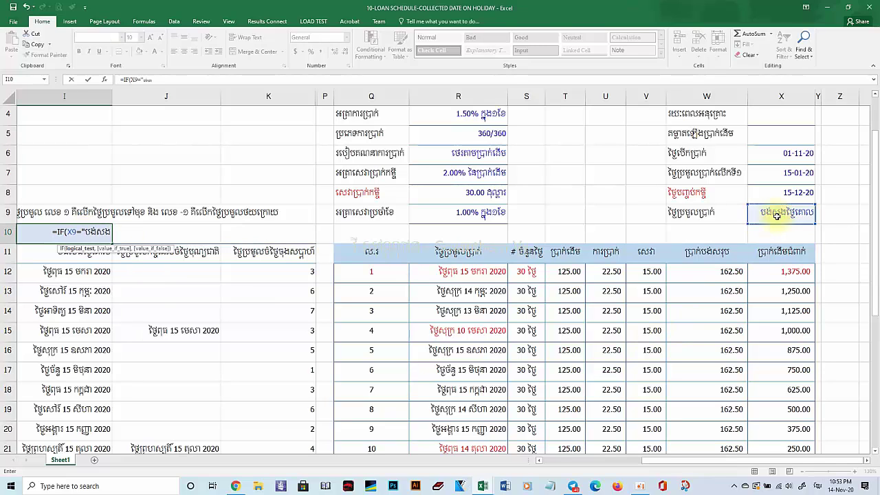
type("ថ្ងៃក្រោ")
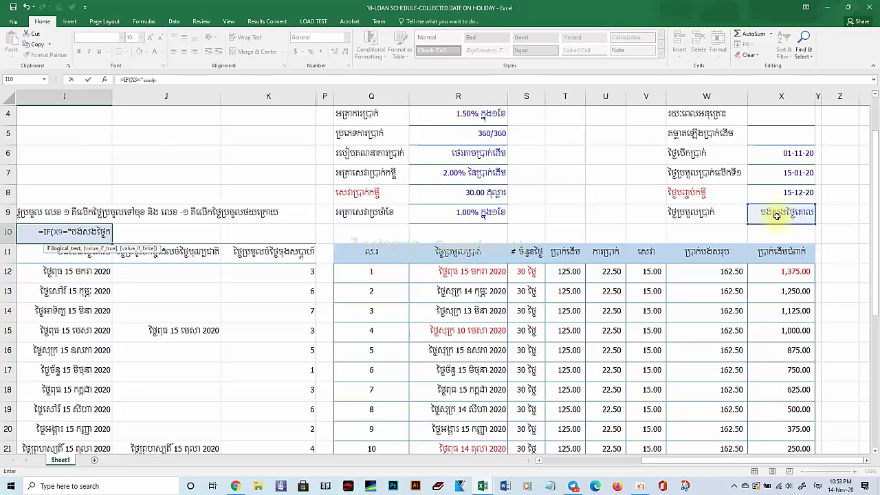
type("ល")
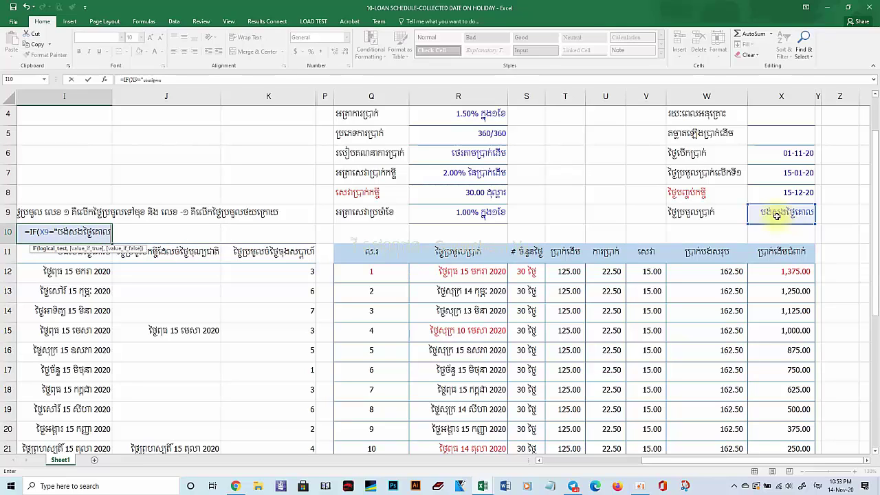
type("\"")
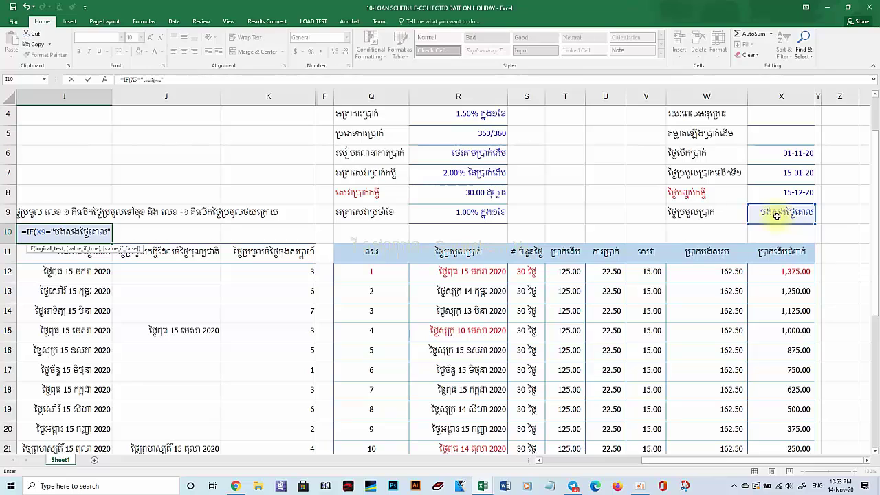
type(",0")
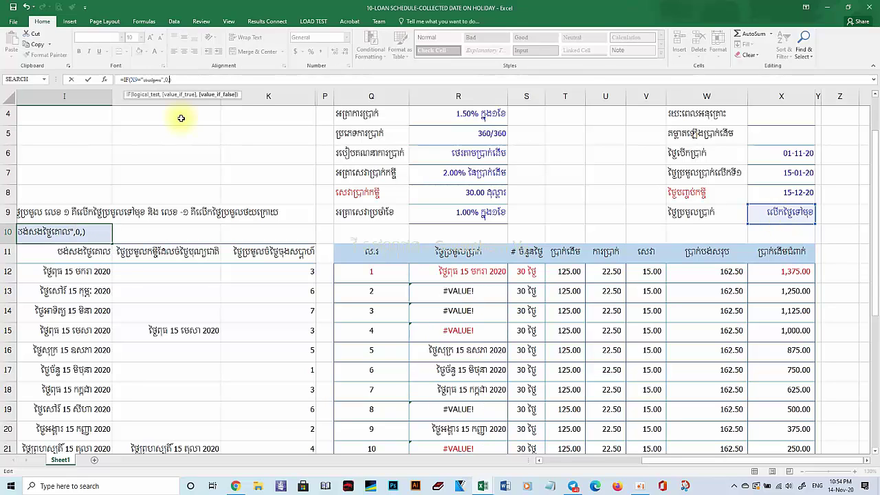
Nest a second IF in the I10 formula that returns 1 when X9 equals "លើកថ្ងៃទៅមុខ"
type(",IF()")
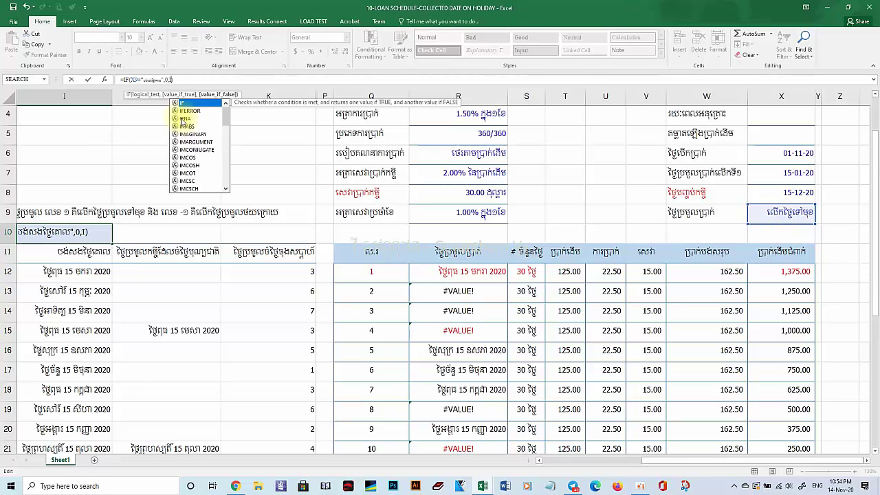
left_click(792, 214)
type("=\"")
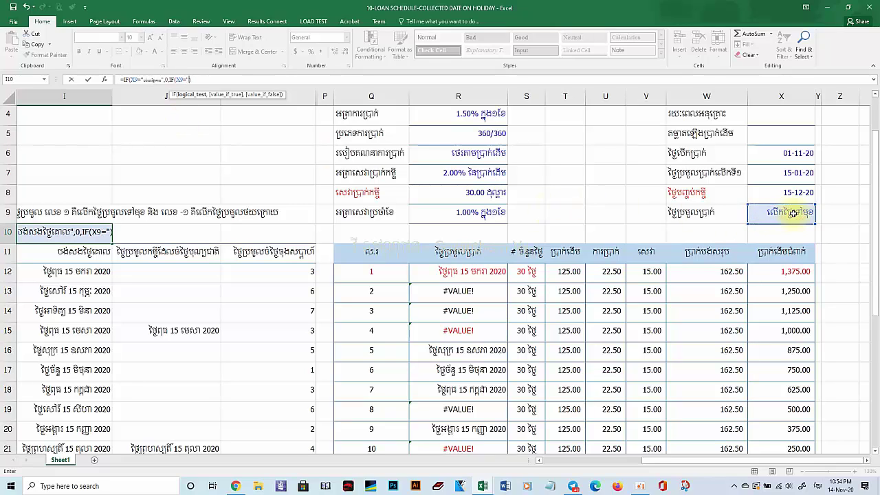
type("បើកថ្ង")
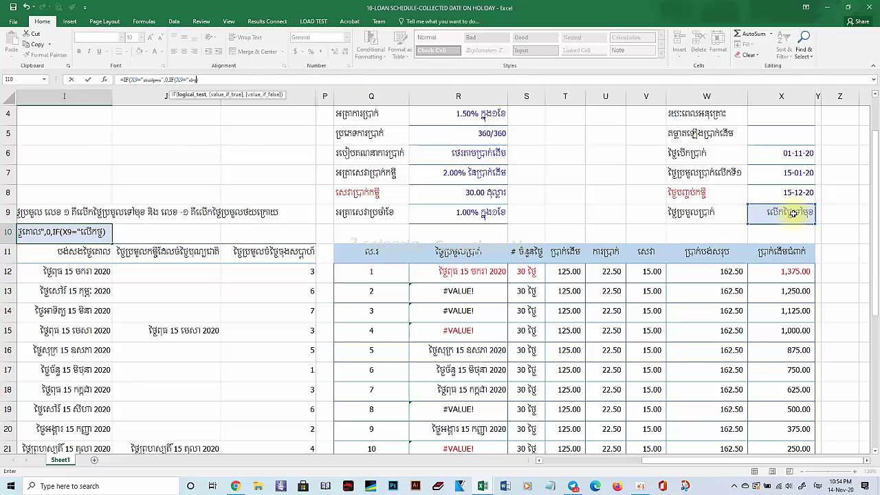
type("ៃទៅមុខ\"")
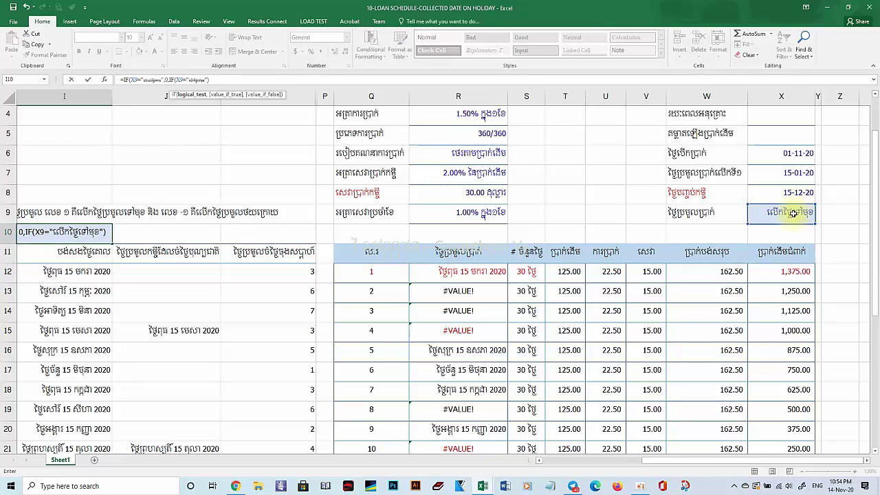
type(",1,IF(\"\")")
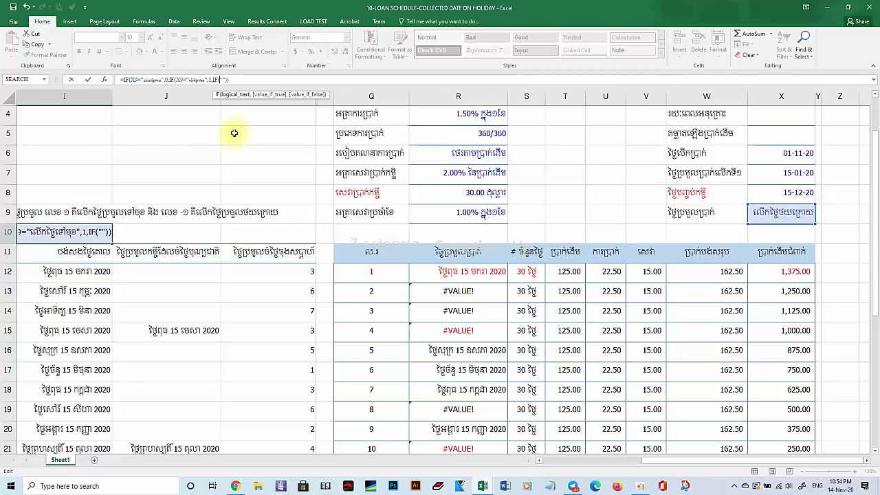
Complete the I10 formula with a third IF that returns -1 when X9 equals "លើកថ្ងៃថយក្រោយ"
left_click(781, 214)
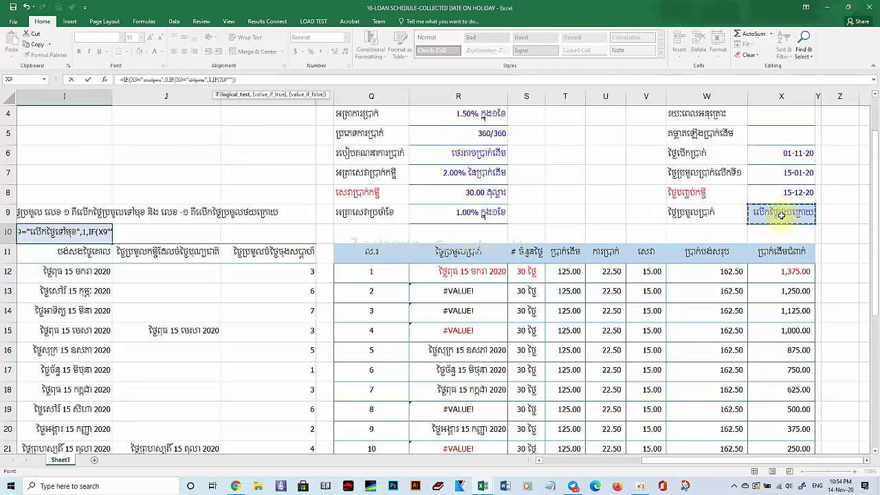
type("=")
type("លើកថ")
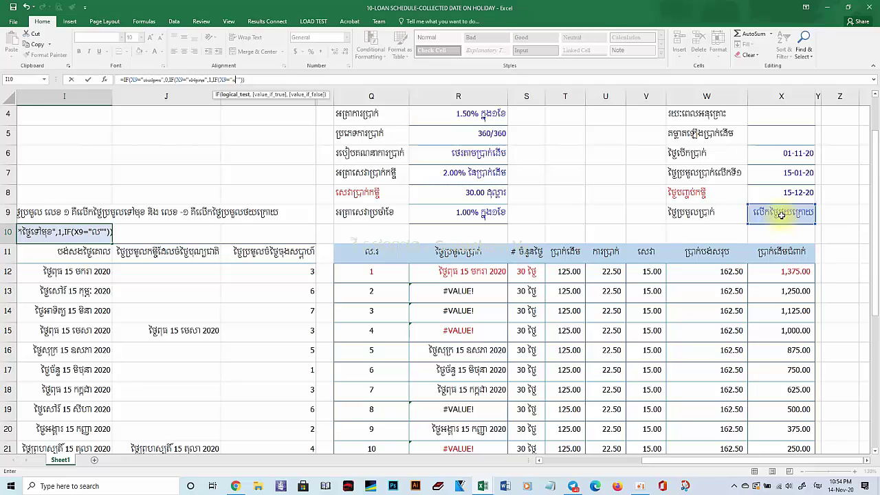
type("្ងៃ")
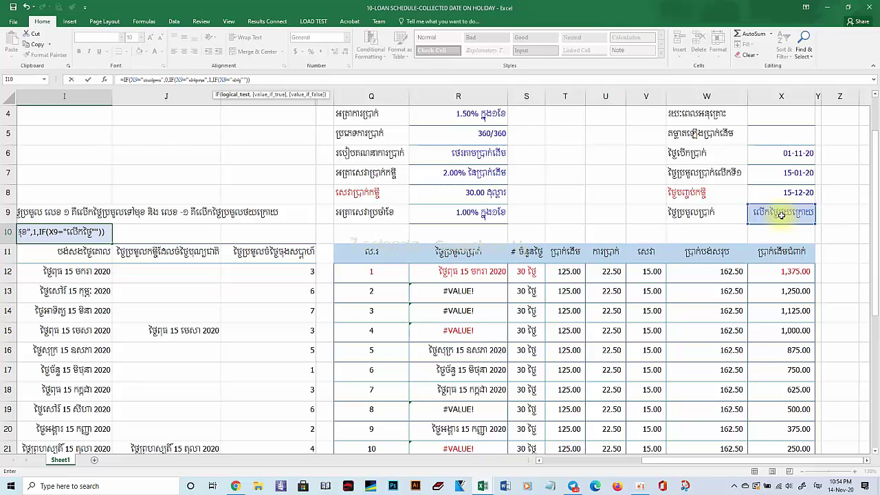
type("ក្រោយ")
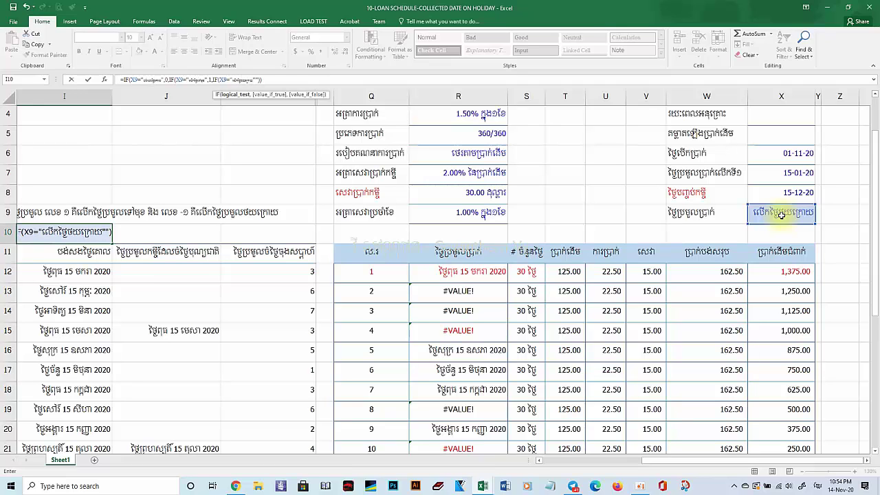
type("\"")
type(",\"")
type("-1")
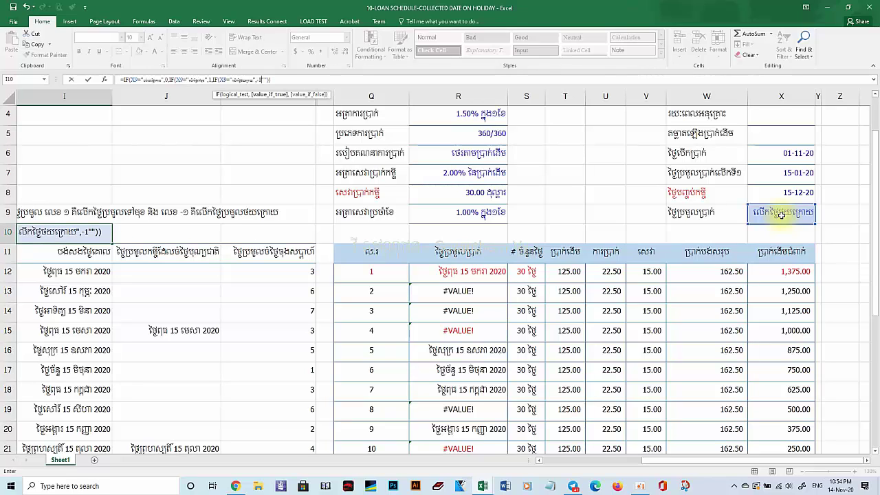
key("Delete")
key("Delete")
key("Return")
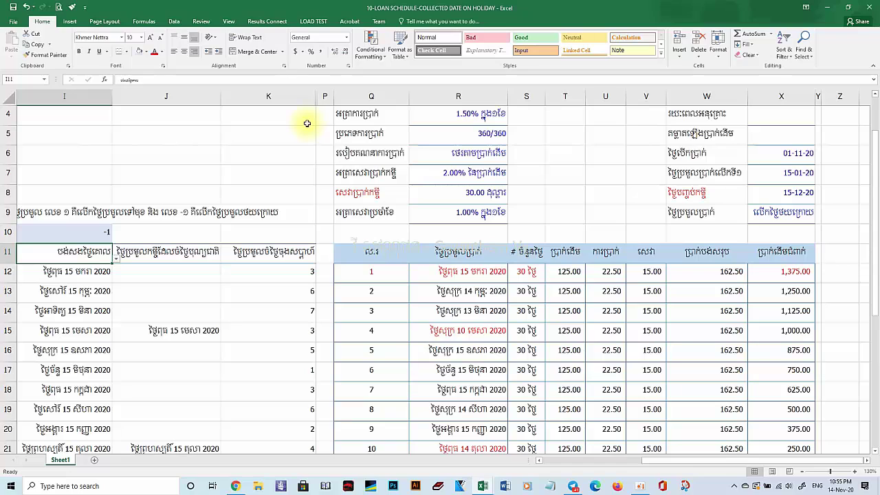
Switch X9 to បង់សងថ្ងៃគោល and check the base and holiday dates in I15 and J15
left_click(225, 315)
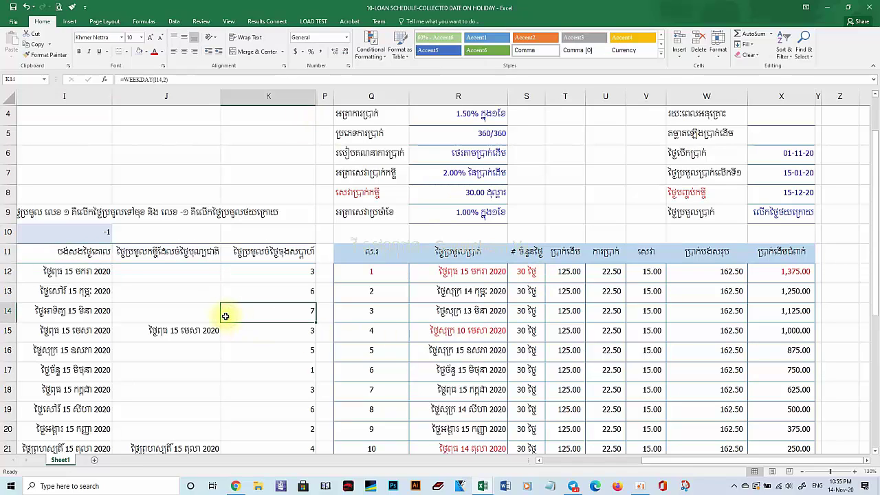
left_click(788, 214)
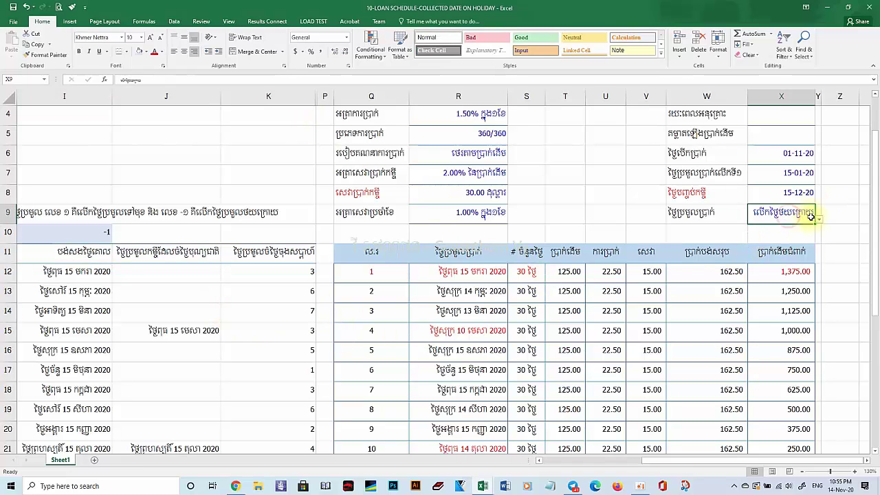
left_click(819, 220)
left_click(788, 231)
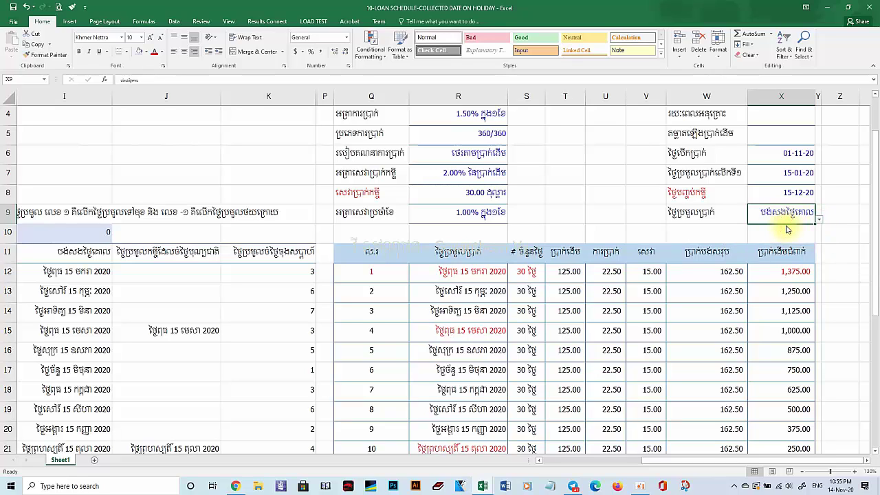
left_click(77, 330)
left_click(155, 330)
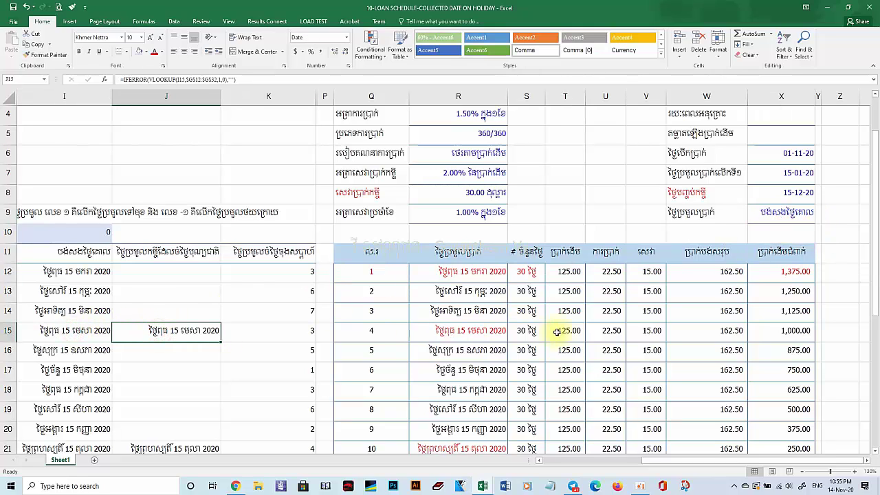
Switch X9 to លើកថ្ងៃទៅមុខ and review the collection dates through row 23
left_click(785, 219)
left_click(819, 220)
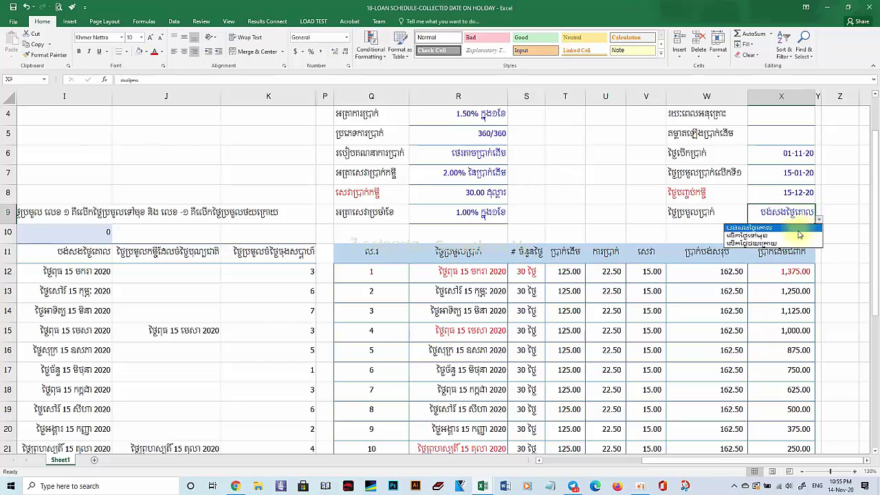
left_click(797, 235)
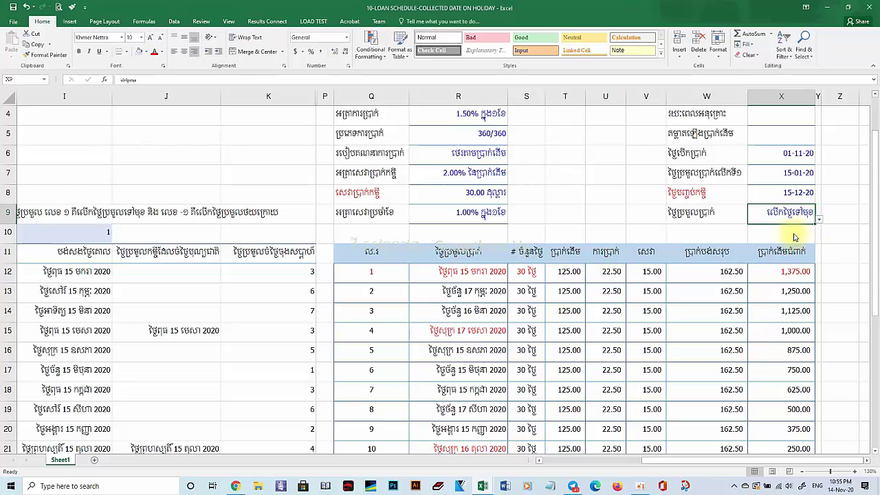
scroll(789, 235, "down", 2)
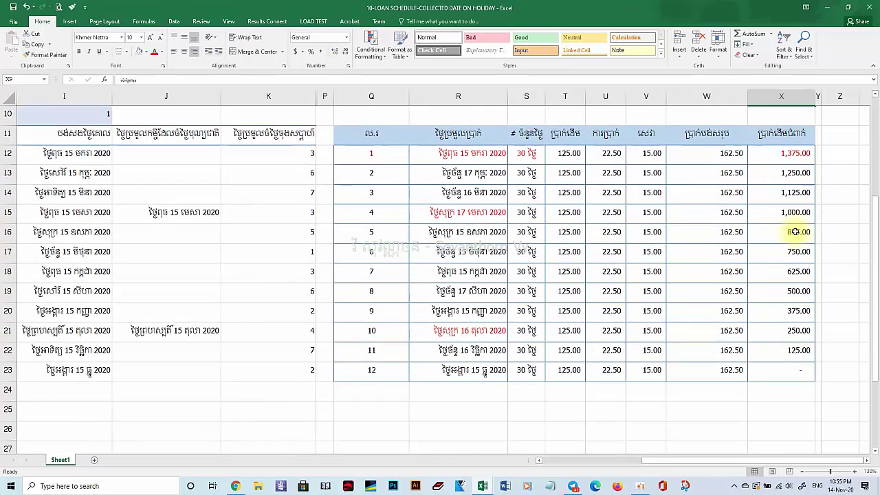
Collapse the ribbon to show more rows and set the collection-date option in X9 to លើកថ្ងៃថយក្រោយ
left_click(349, 21)
double_click(355, 25)
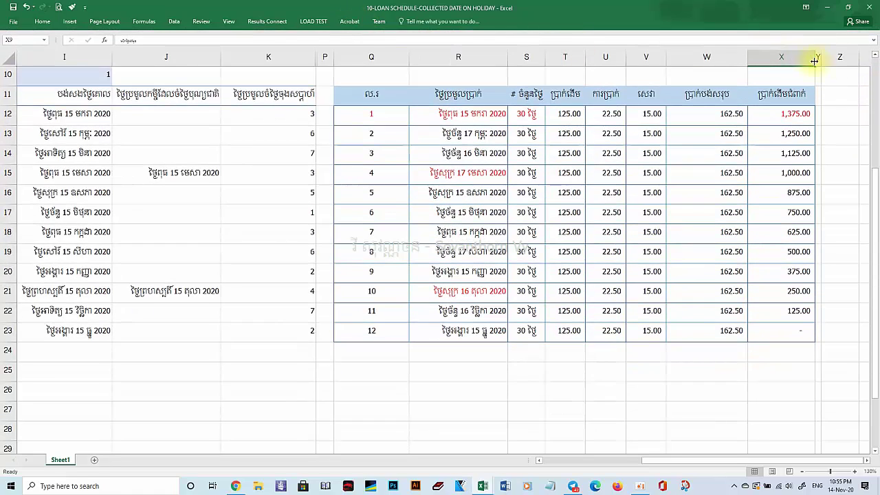
left_click(874, 59)
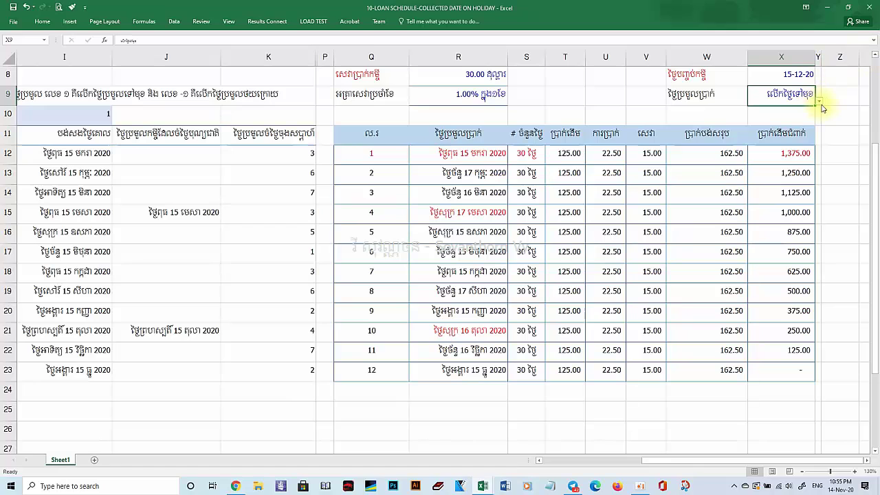
left_click(819, 102)
left_click(767, 121)
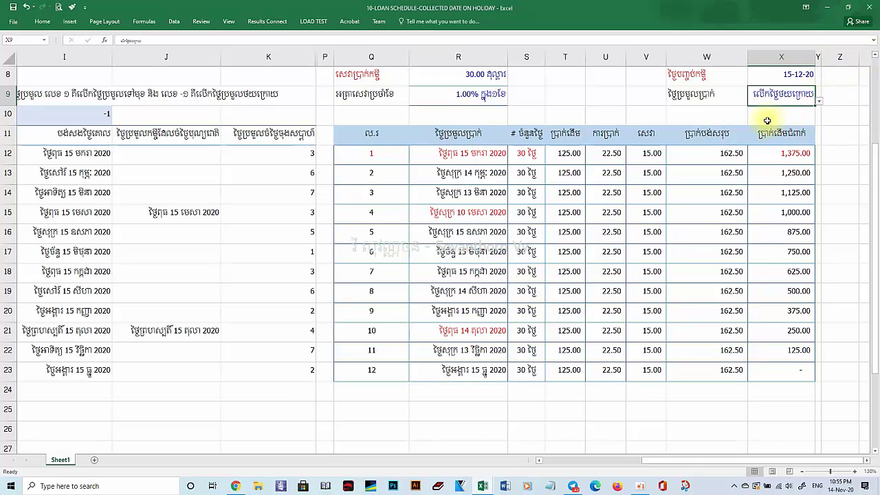
left_click(730, 193)
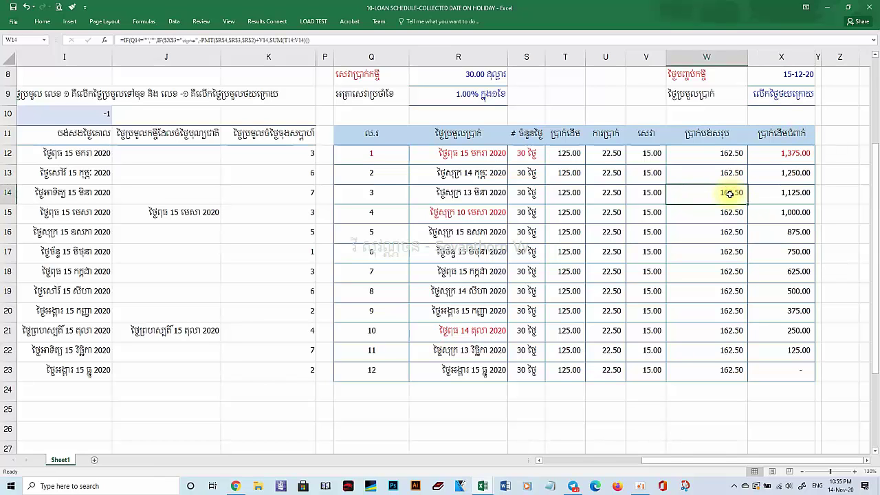
Hide the helper columns through column K, leaving the loan schedule from column P onward on view
scroll(314, 187, "up", 2)
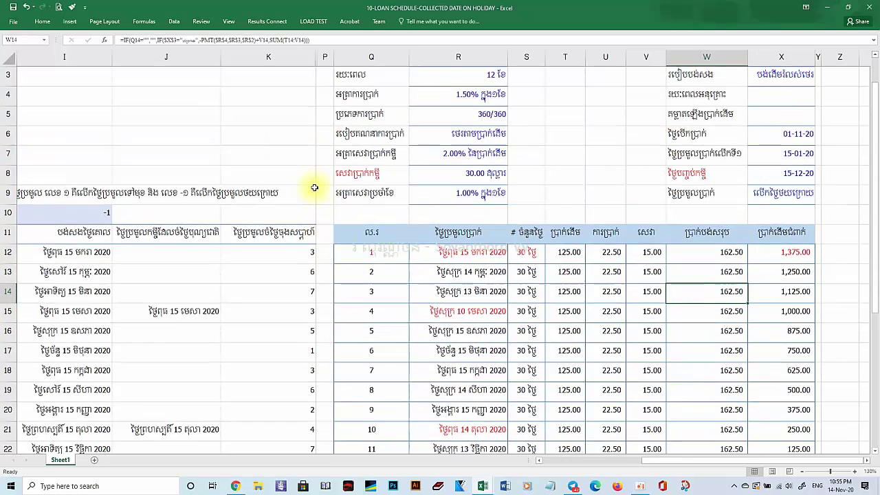
left_click(284, 65)
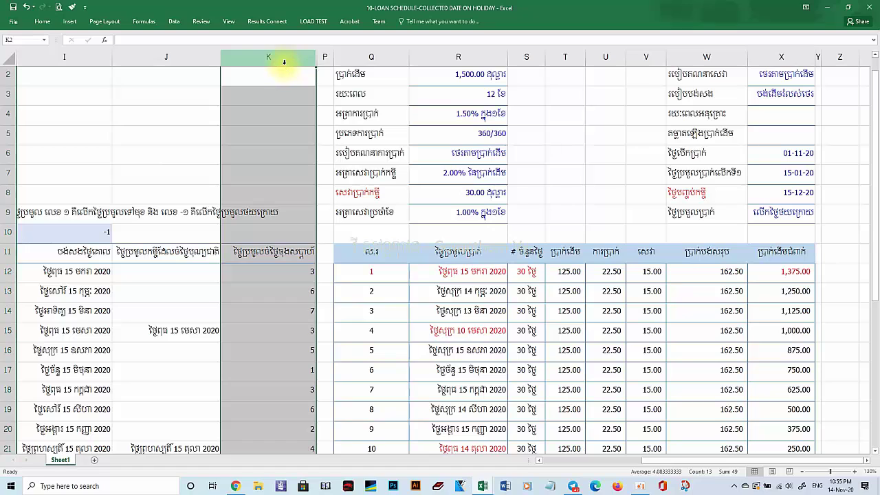
left_click_drag(284, 61, 150, 82)
right_click(67, 55)
left_click(92, 171)
left_click(120, 172)
left_click(420, 134)
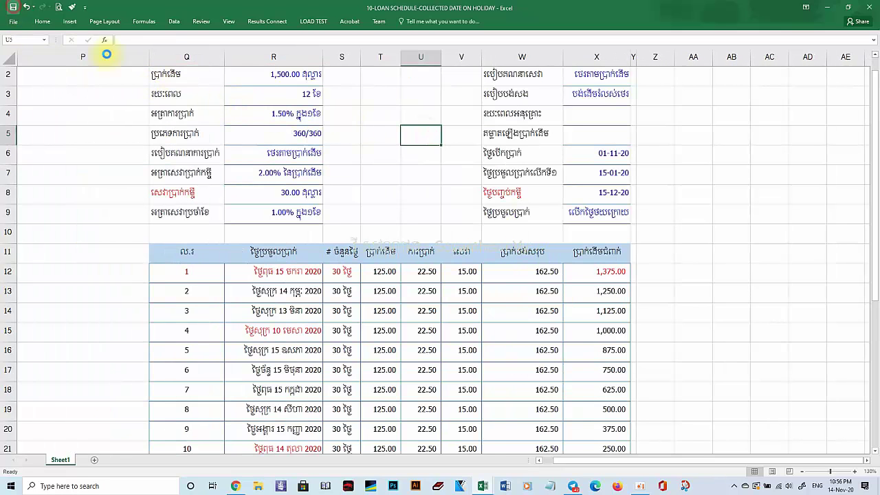
left_click(372, 147)
Set the font color of the collection dates in R15 and R21 to the recently used blue
scroll(372, 147, "down", 2)
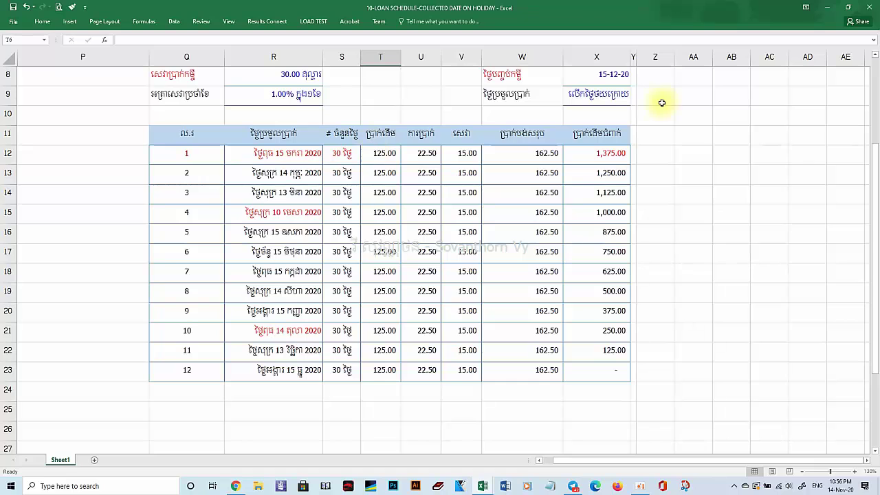
left_click(874, 58)
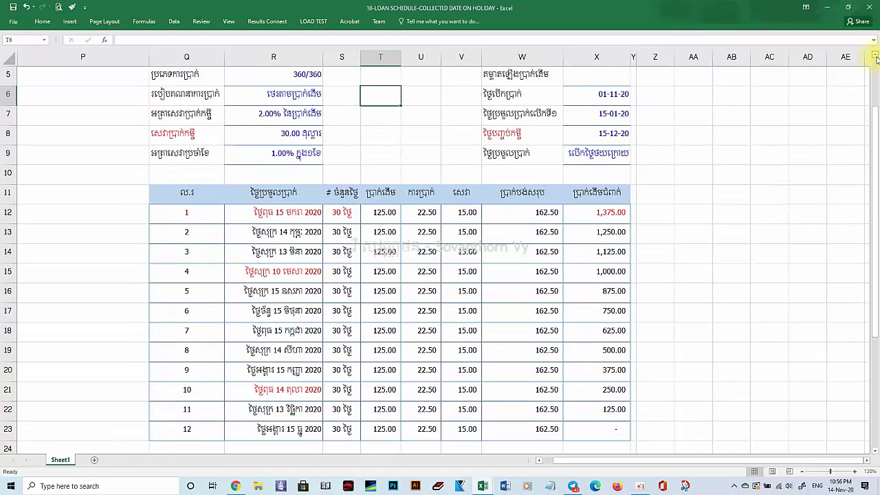
left_click(573, 154)
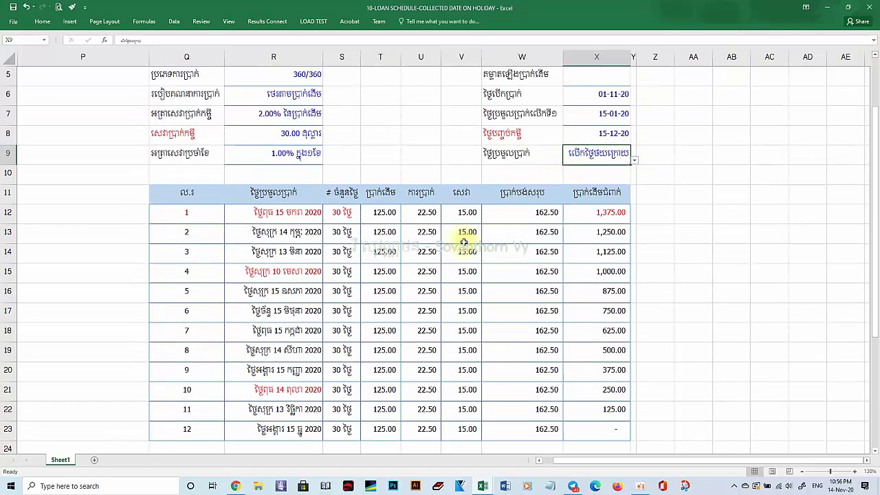
right_click(292, 273)
left_click(351, 258)
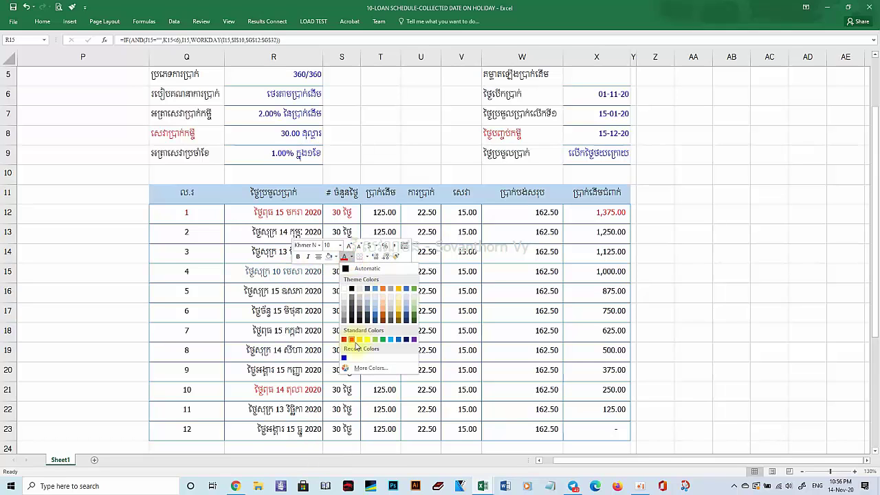
left_click(347, 363)
left_click(273, 383)
right_click(272, 384)
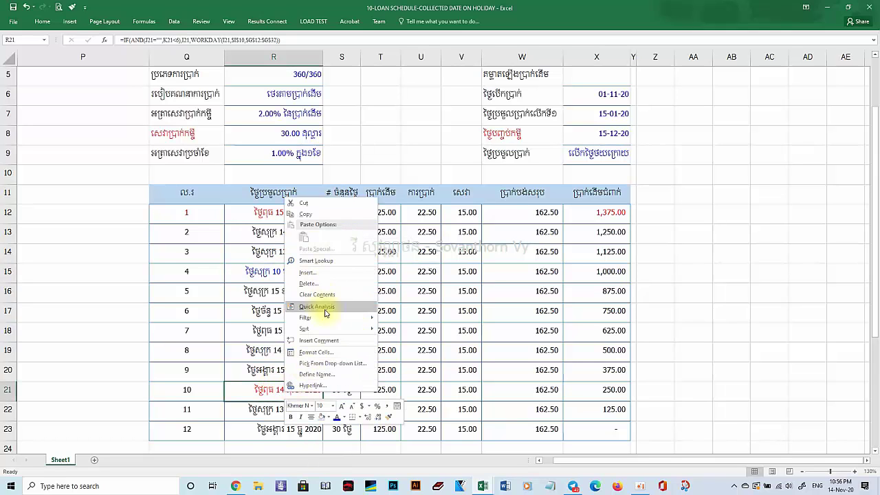
left_click(338, 415)
left_click(424, 347)
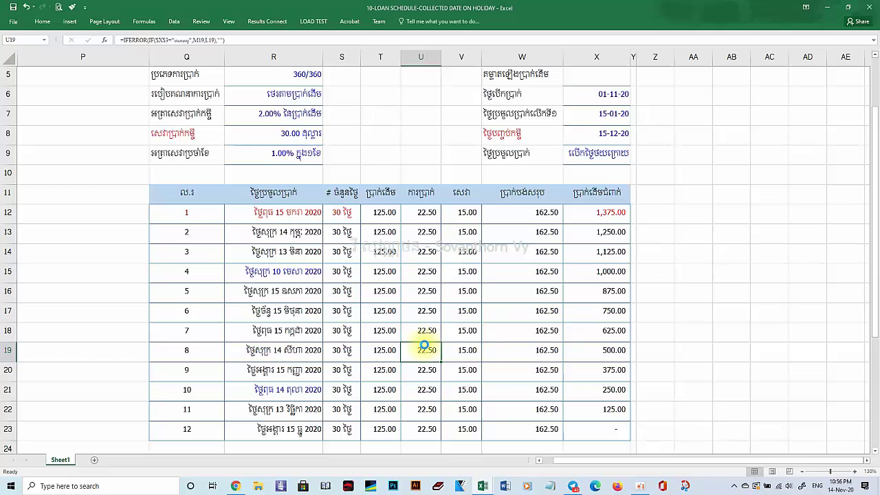
Test the schedule by switching X9 to លើកថ្ងៃទៅមុខ, and finish with X9 set to បង់សងថ្ងៃគោល
left_click(571, 161)
left_click(634, 160)
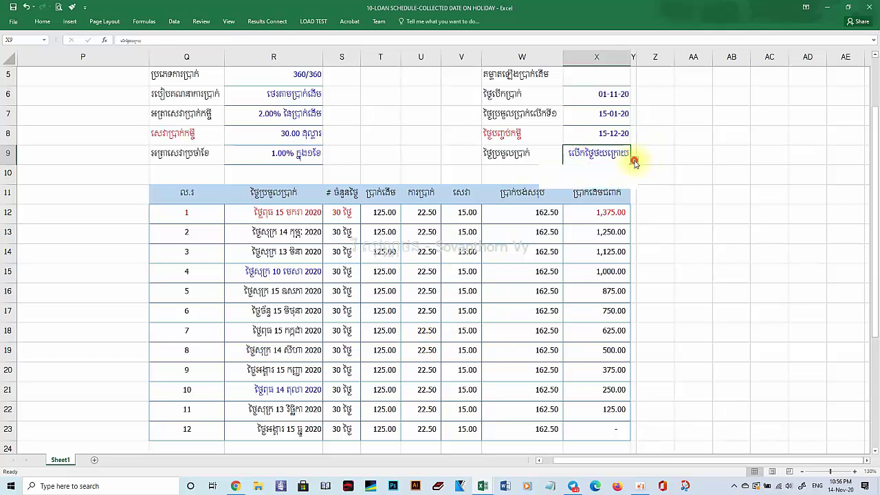
left_click(595, 177)
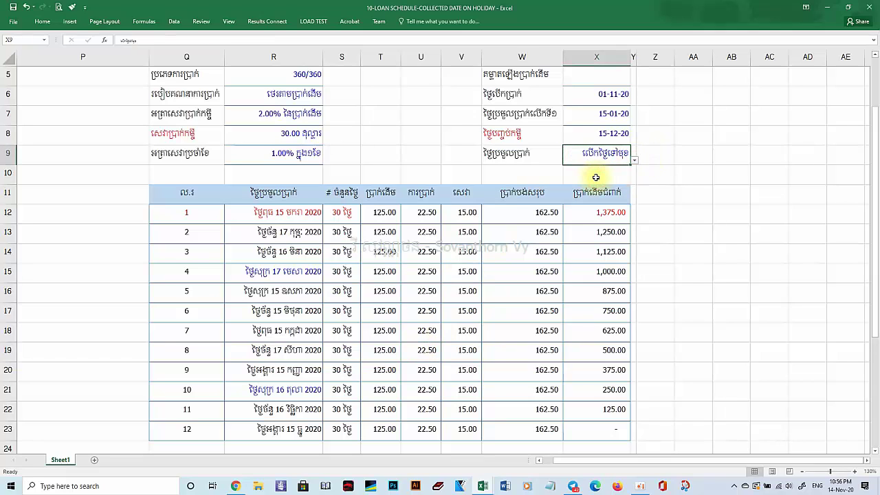
left_click(634, 160)
left_click(612, 169)
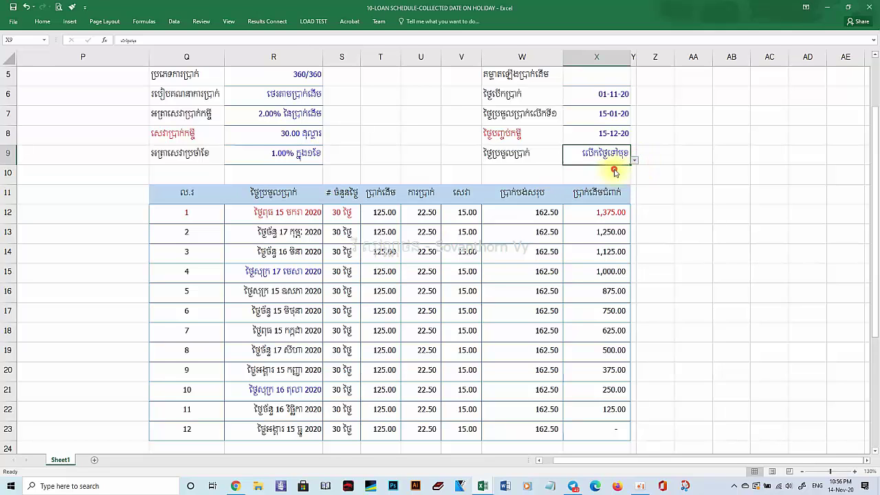
left_click(477, 269)
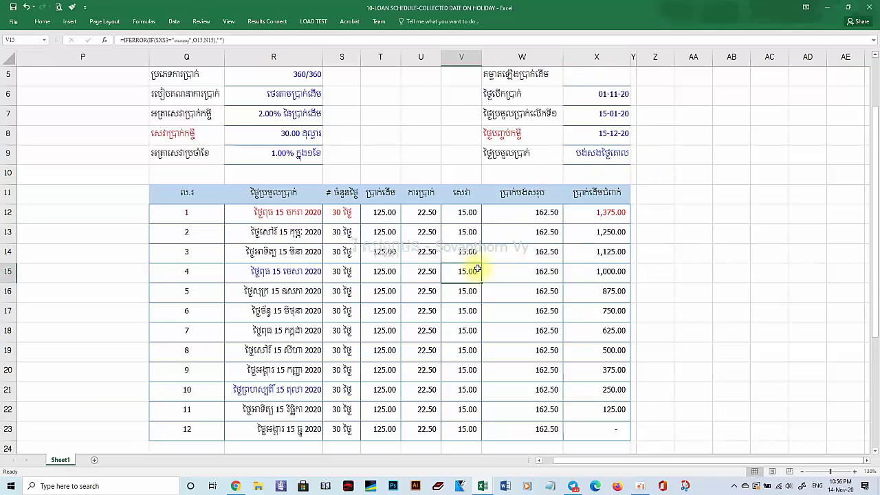